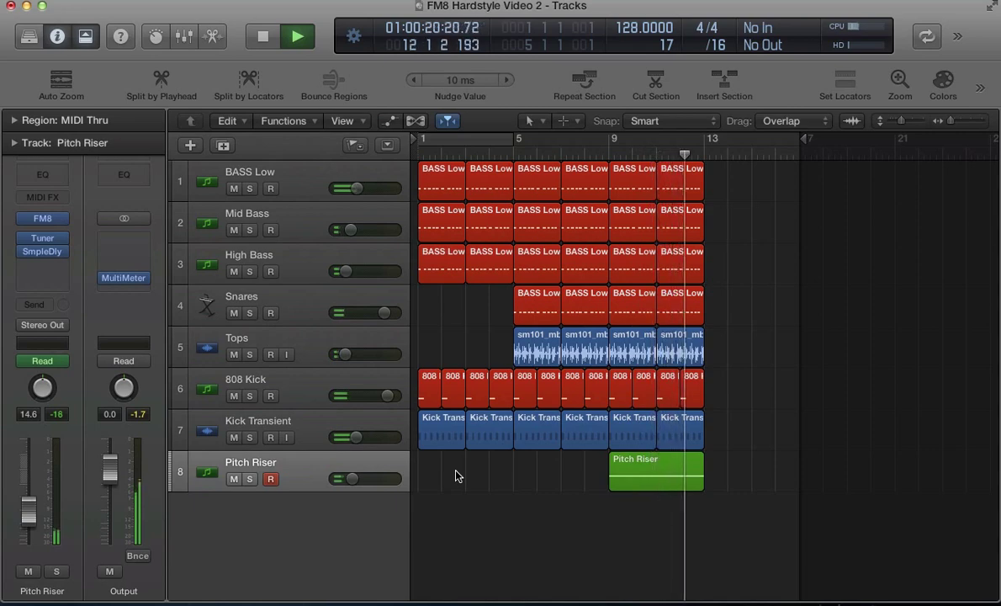
Stop playback, return to the start, and audition the 808 Kick and Kick Transient regions as a selection
key("space")
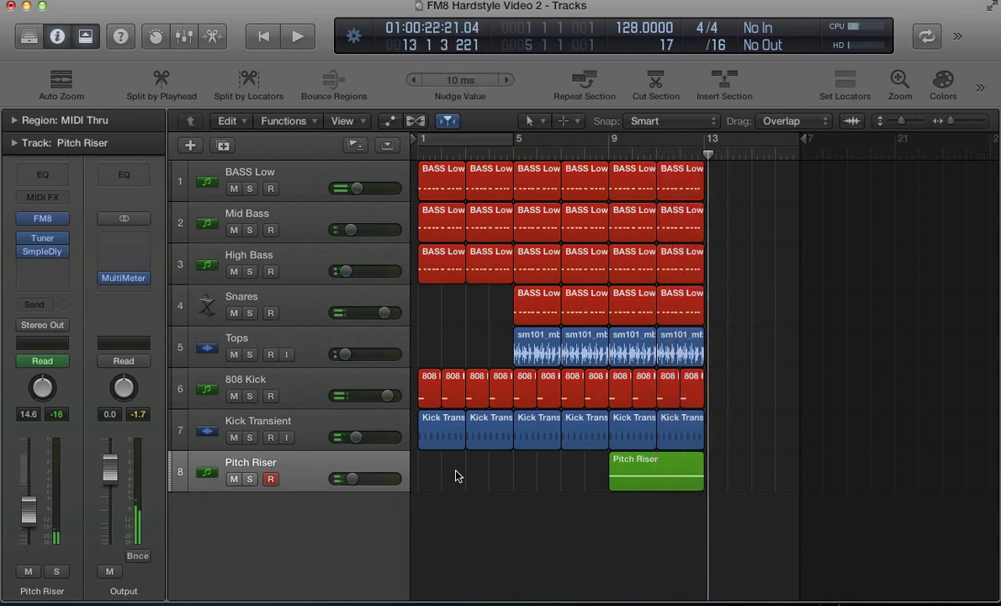
key("Return")
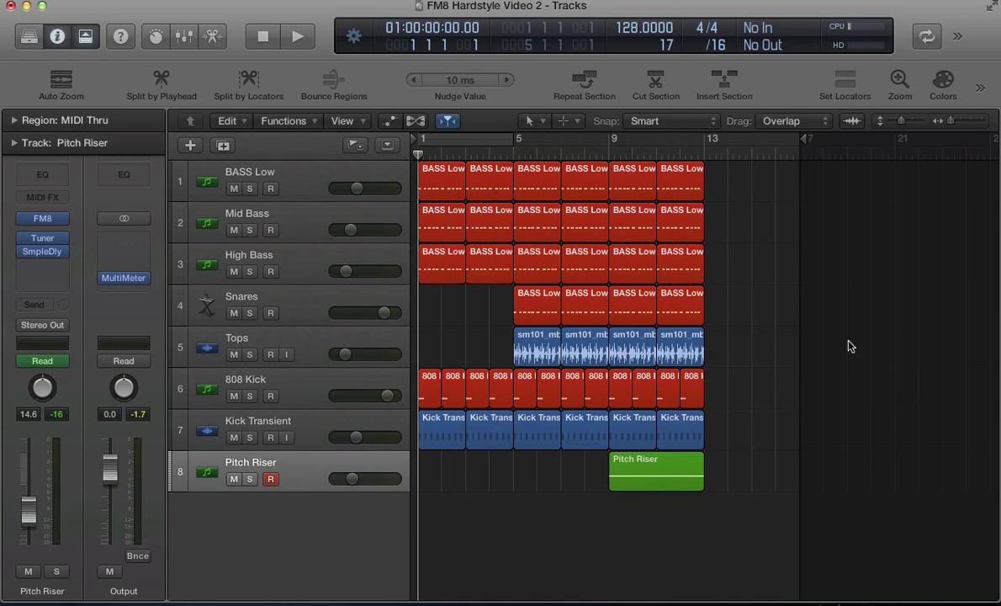
left_click_drag(724, 421, 389, 395)
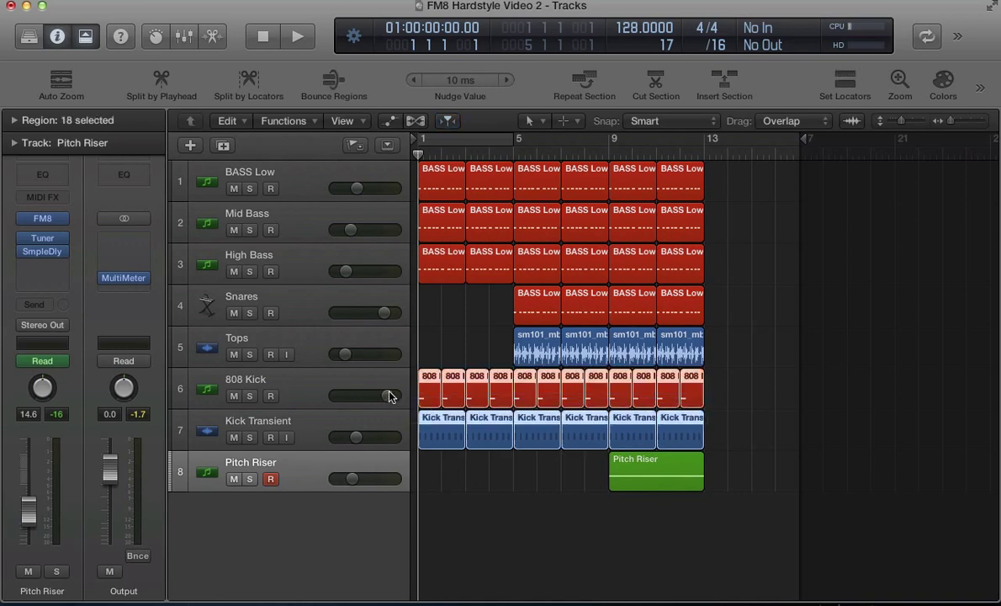
key("space")
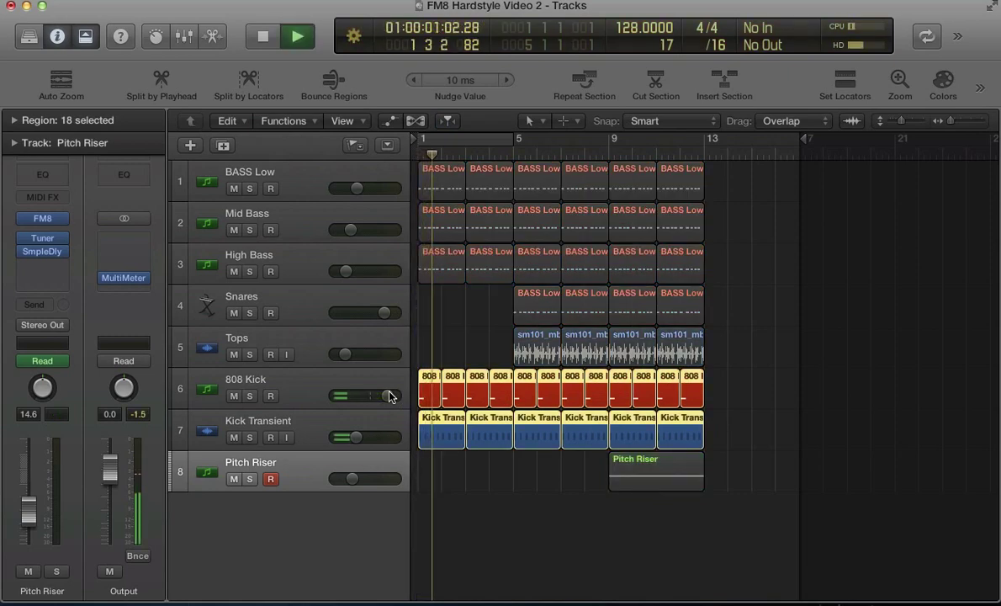
key("space")
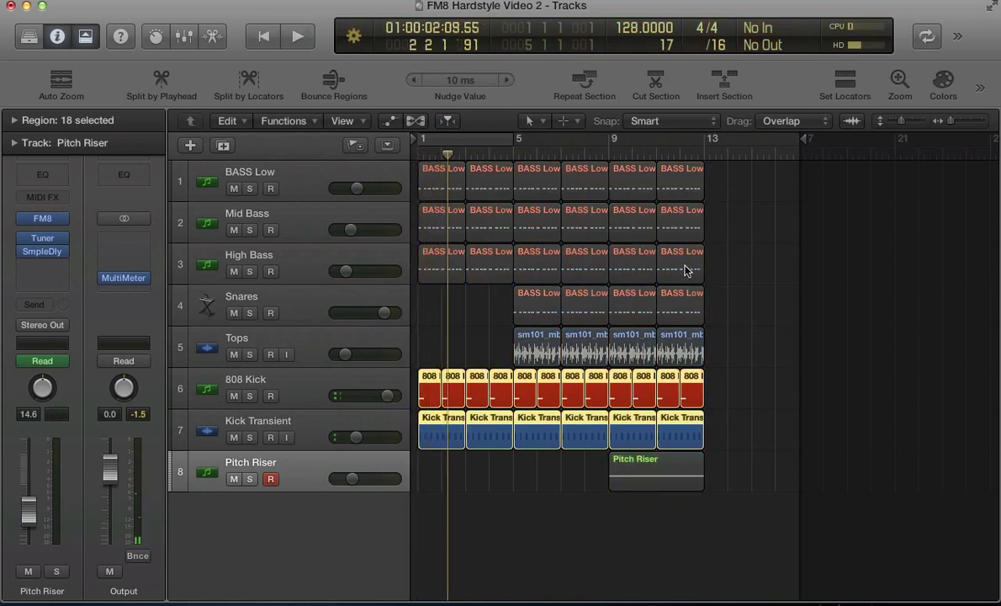
Add the three bass tracks' regions to the kick selection and audition them from the start
left_click_drag(712, 262, 351, 178)
key("space")
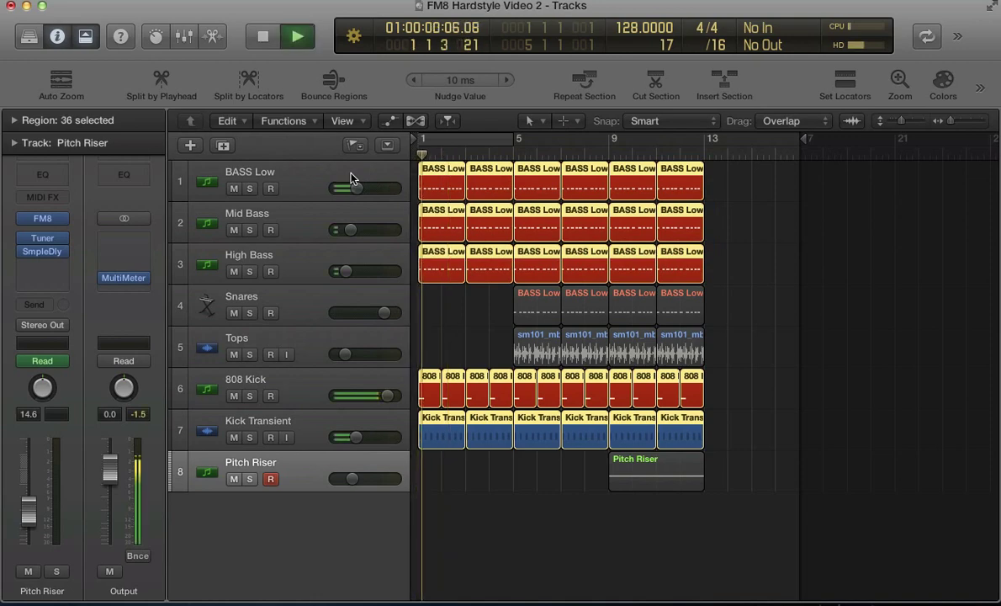
key("space")
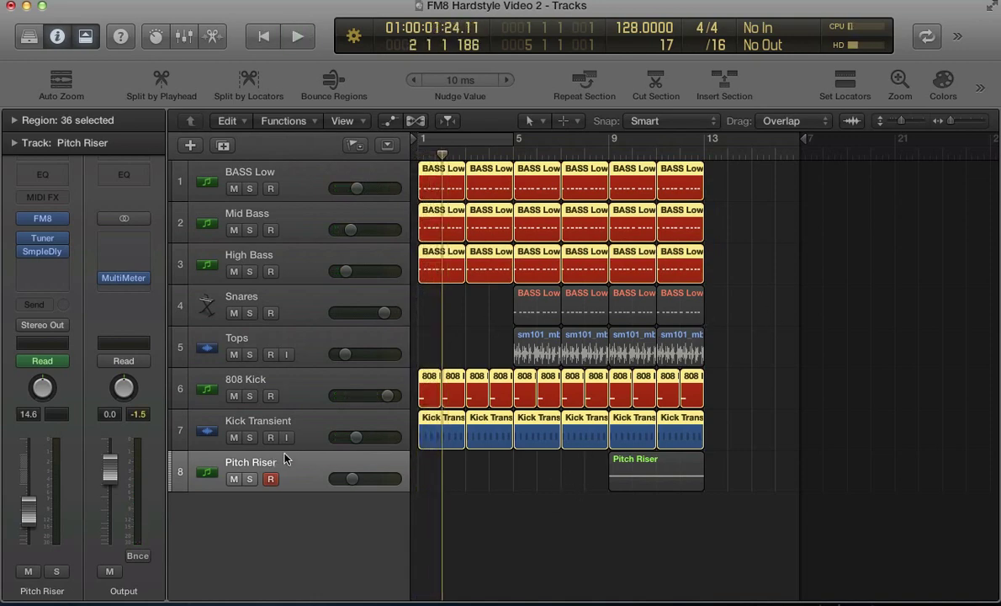
Play the Pitch Riser track's region briefly and set a cycle range over it from bar 9 to bar 13
left_click(324, 457)
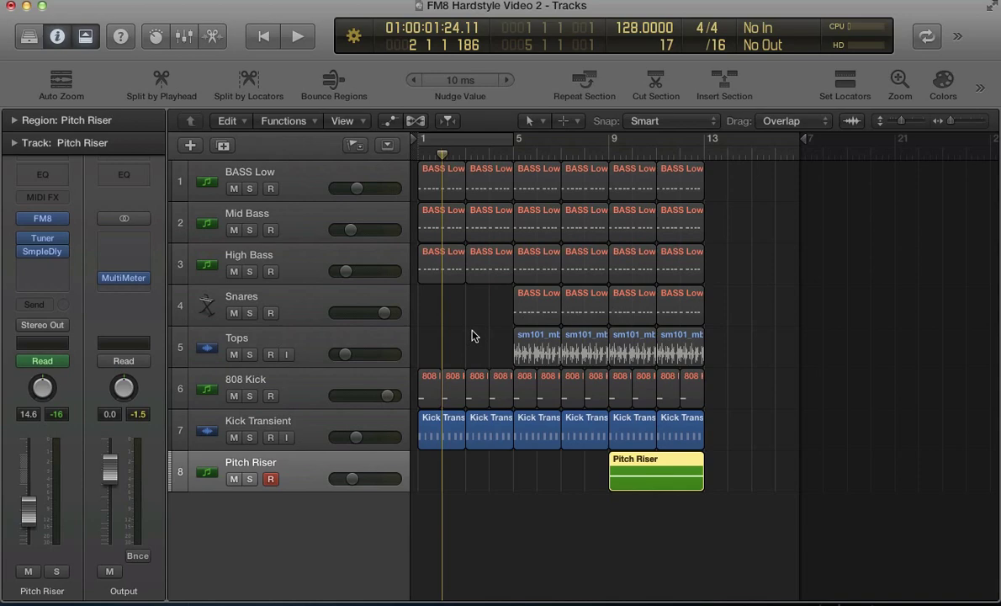
key("shift+space")
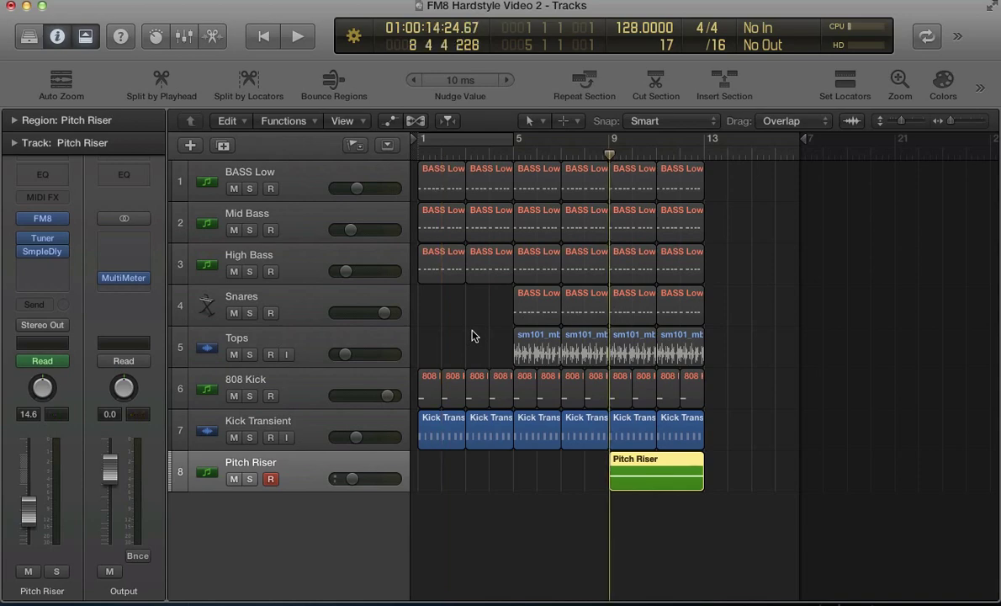
key("space")
left_click_drag(609, 138, 705, 150)
Open the Pitch Riser's FM8 instrument and start a new sound
key("v")
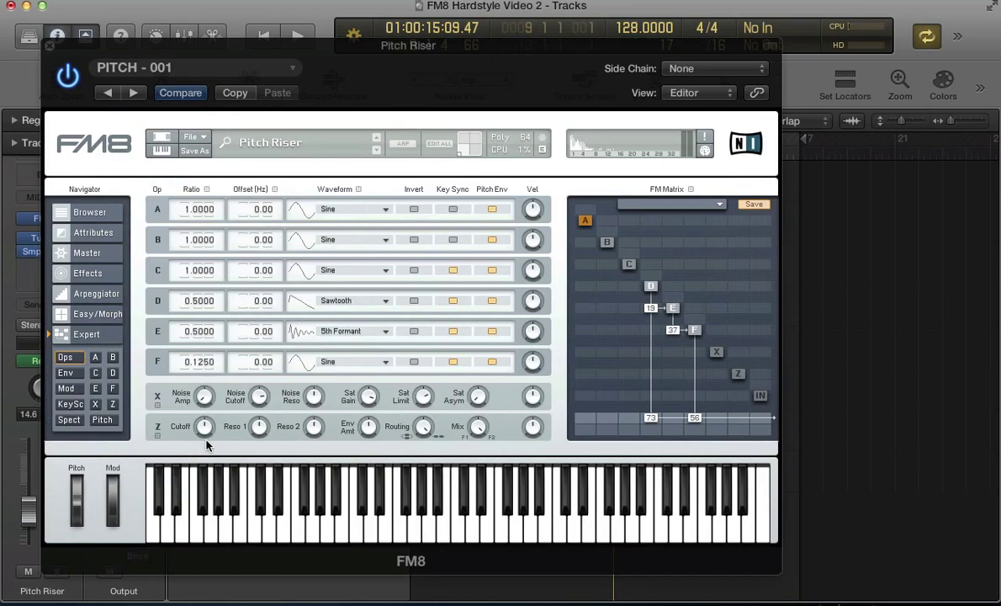
left_click(190, 137)
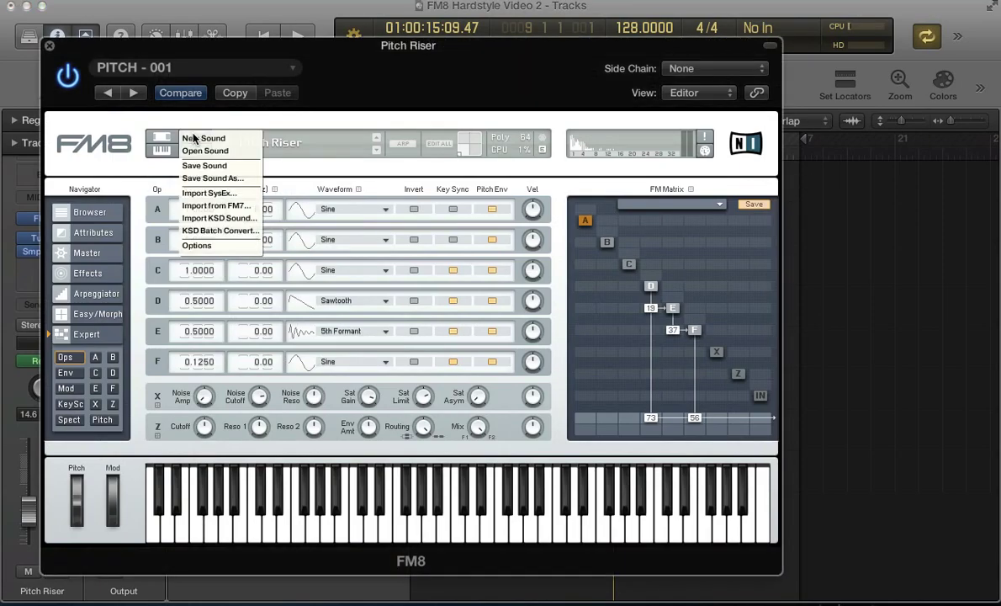
left_click(196, 137)
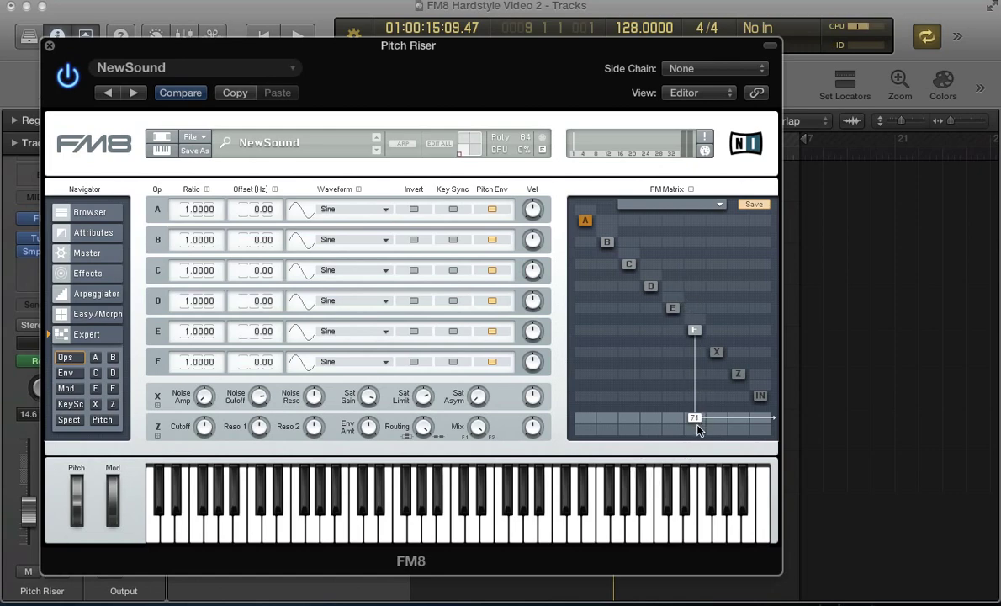
Set operator F's output level to 58 and its ratio to 0.125, with key sync on
left_click_drag(697, 433, 696, 435)
type("0.125")
key("Return")
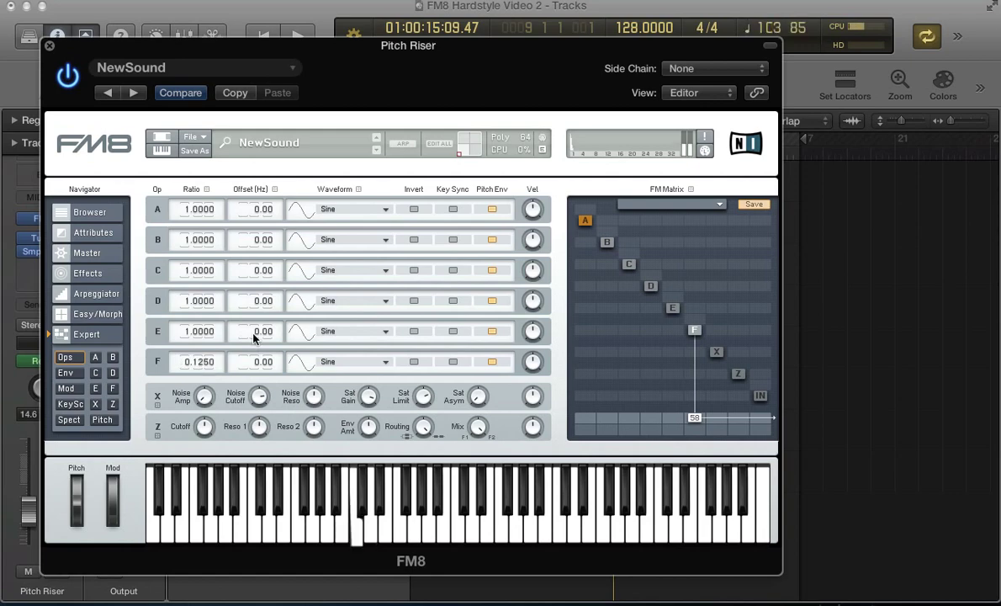
left_click(453, 362)
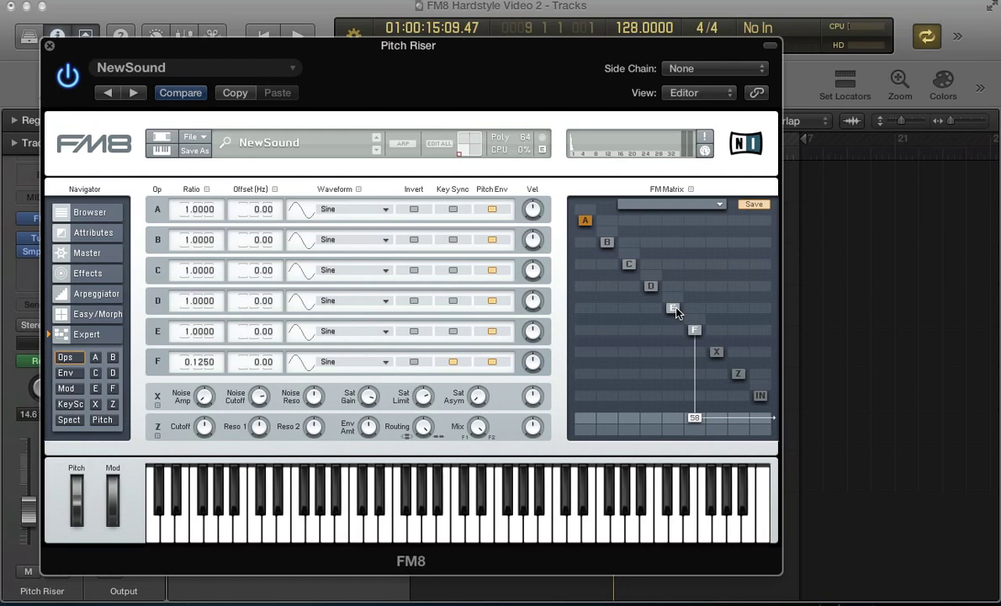
Route operator E into F at 37 and give E a 0.5 ratio, key sync and the 5th Formant waveform
left_click_drag(679, 334, 686, 307)
left_click_drag(195, 331, 198, 337)
double_click(198, 332)
type("0.5")
key("Return")
left_click(341, 330)
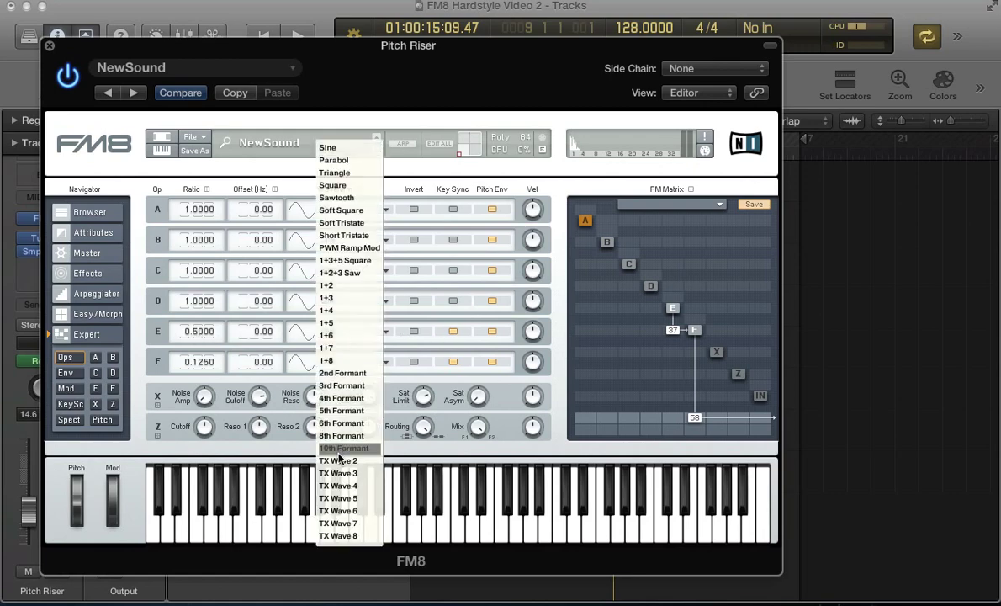
left_click(333, 410)
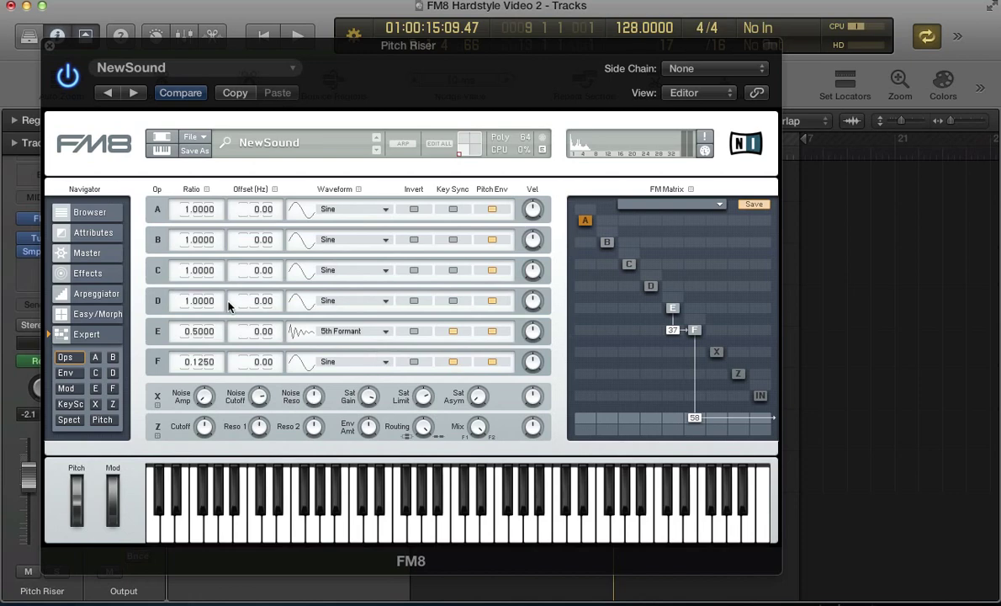
Set operator D to ratio 0.5, Sawtooth and key sync, and route it into E at 18 and the output at 73
double_click(196, 301)
type("0.5")
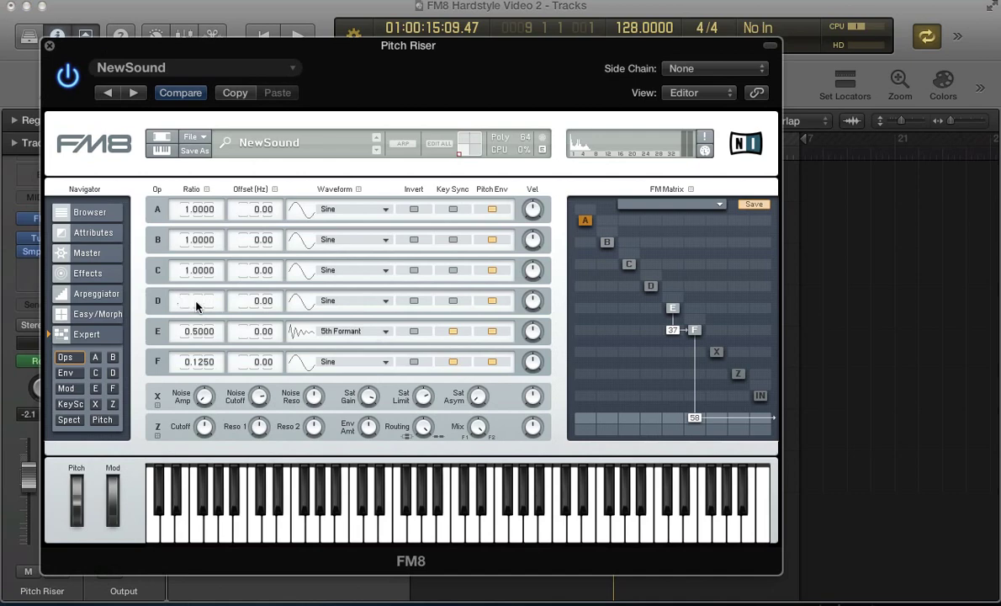
key("Return")
left_click(332, 303)
left_click(335, 201)
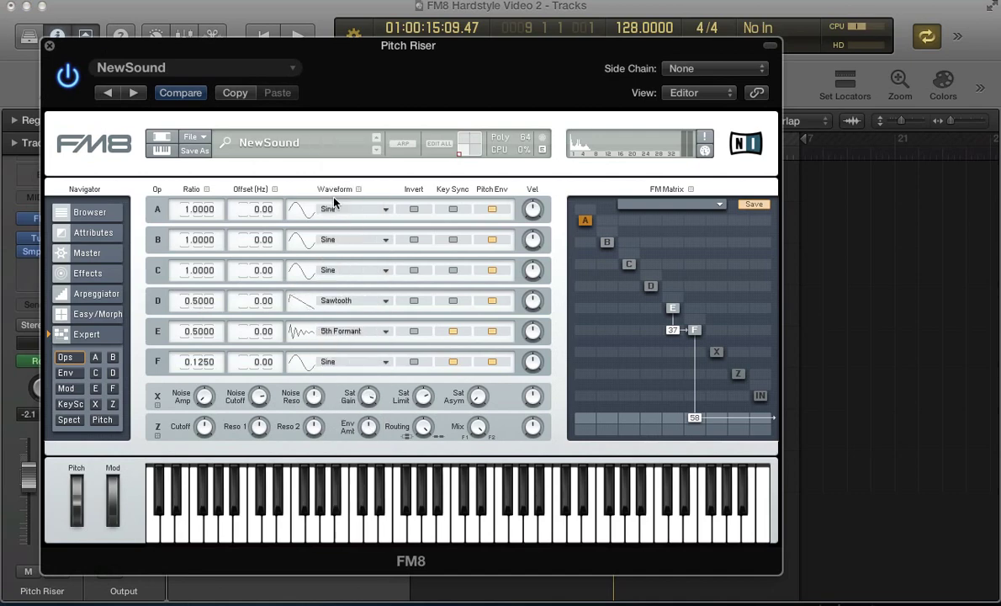
left_click(452, 301)
left_click_drag(651, 308, 660, 301)
left_click_drag(650, 423, 665, 372)
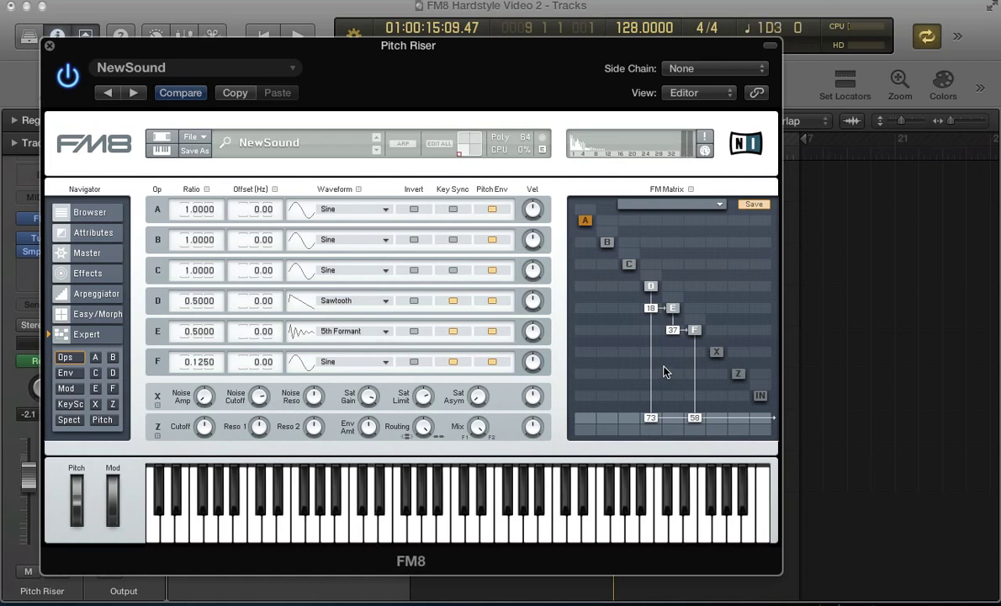
Make the sound monophonic and set the unison to 6 voices in the master settings
left_click(87, 253)
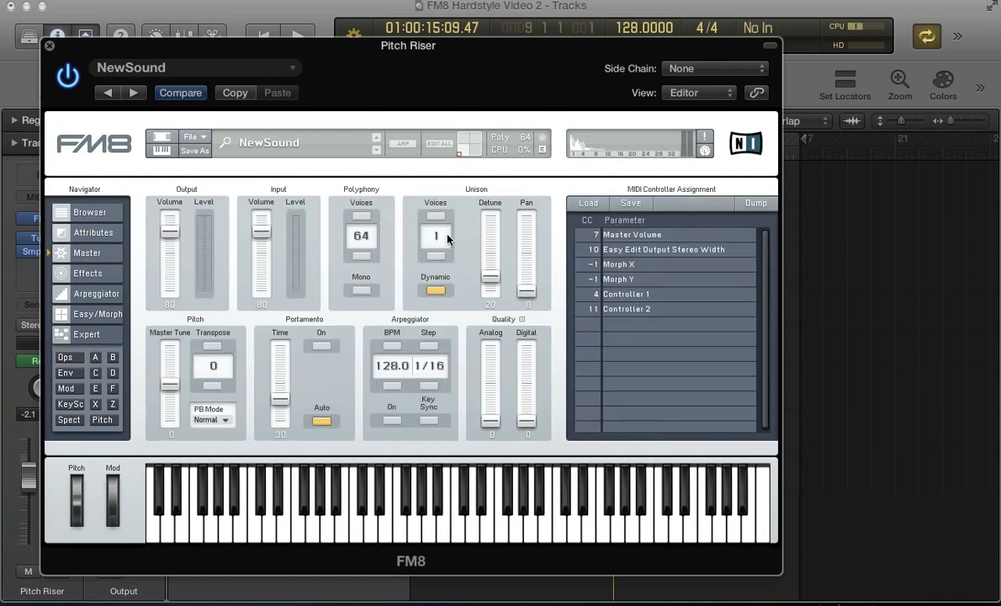
left_click(361, 290)
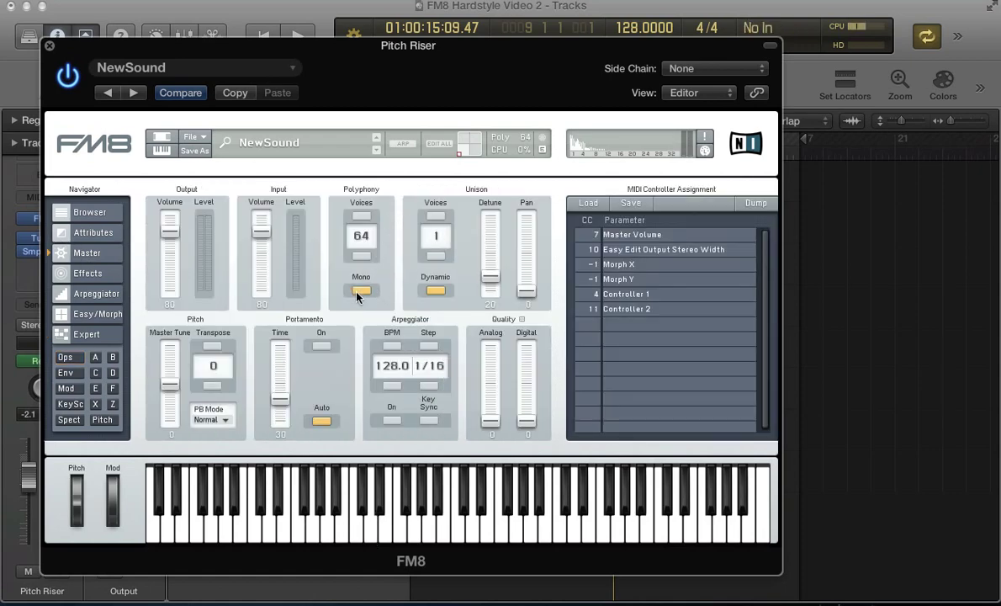
left_click(436, 216)
left_click(436, 216)
left_click(436, 216)
left_click(436, 215)
left_click(436, 215)
Lower the Pitch Riser channel's volume fader to about 10.2 dB below zero and set the unison detune to 0
left_click_drag(29, 476, 31, 531)
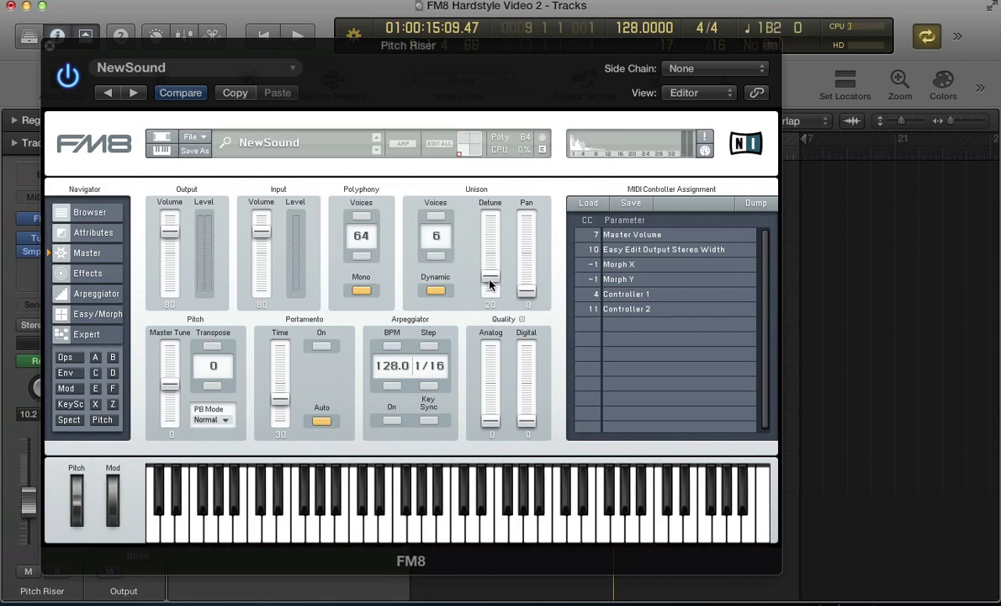
left_click_drag(490, 284, 494, 302)
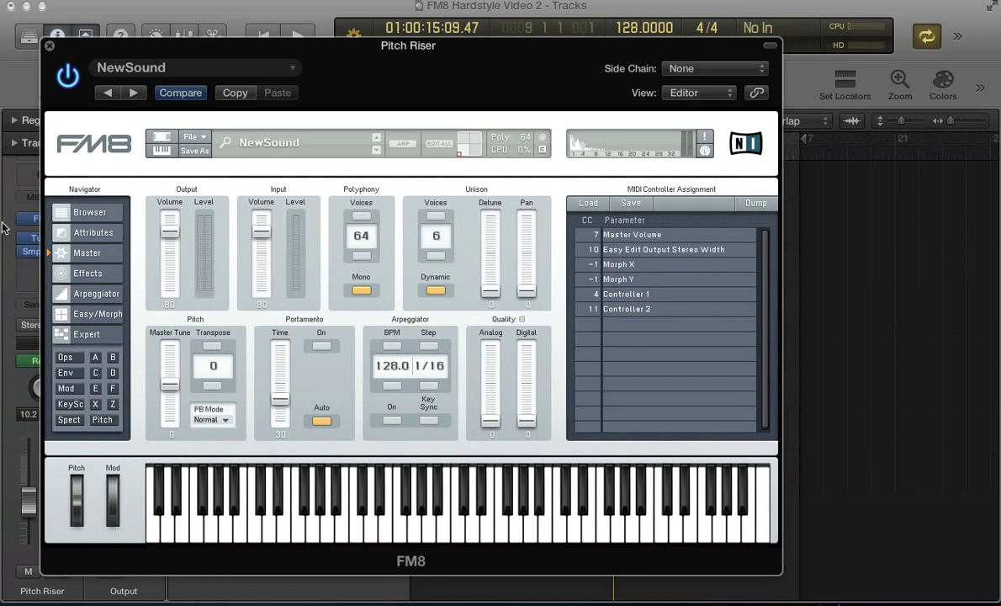
Reposition the instrument window to uncover the channel strip, and raise the Digital quality to its maximum
left_click_drag(143, 46, 319, 8)
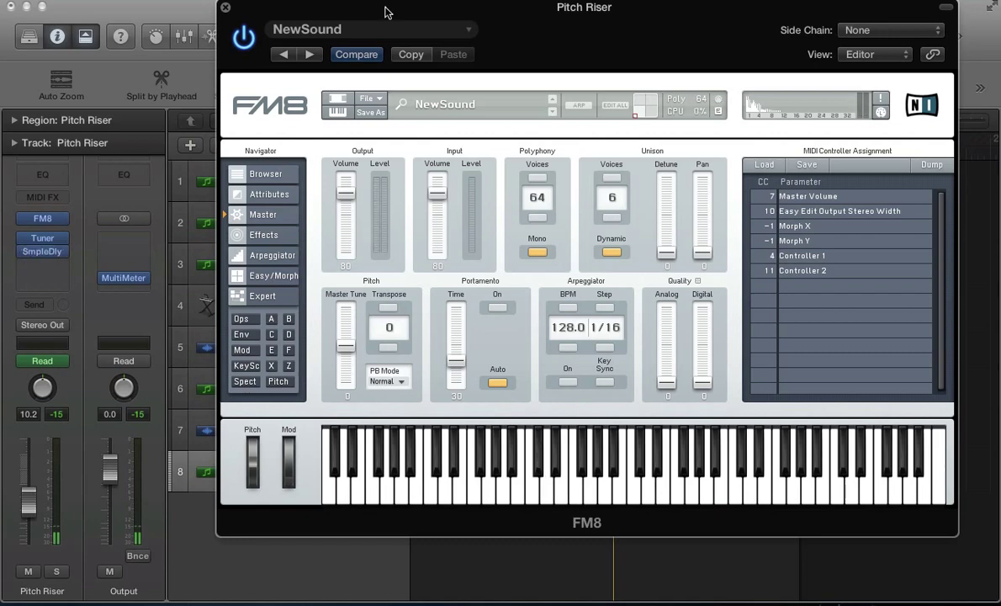
left_click_drag(386, 11, 200, 12)
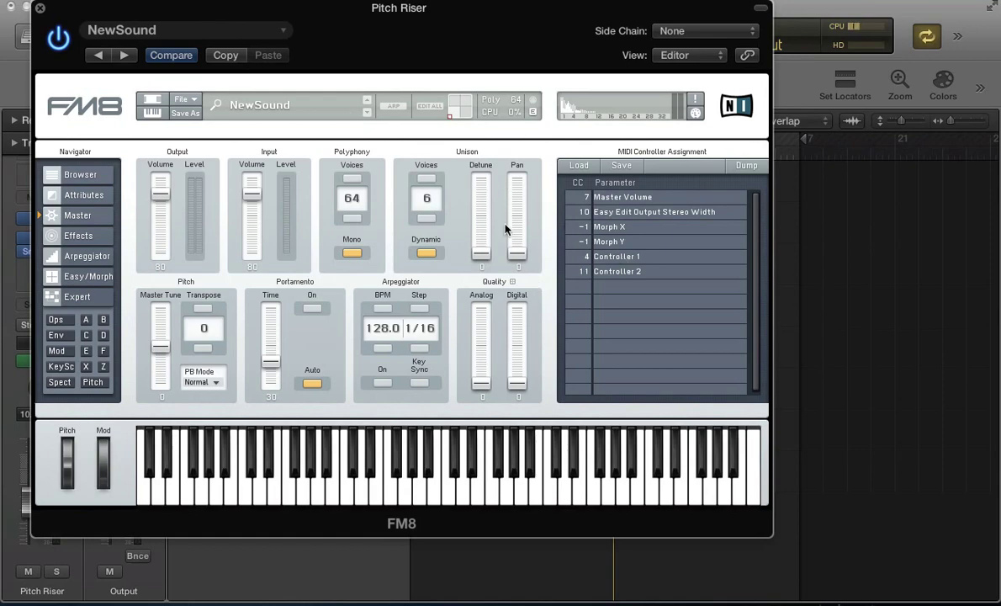
left_click_drag(450, 17, 476, 43)
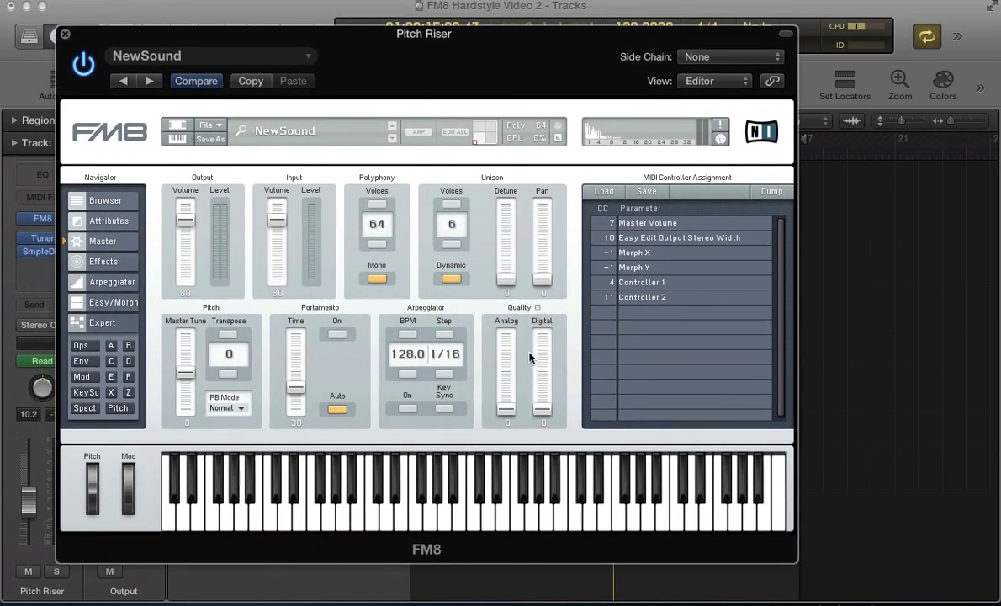
left_click_drag(545, 414, 541, 330)
Lengthen operator F's envelope release to about 0.259 and link the envelopes of operators E and D to it
left_click(80, 346)
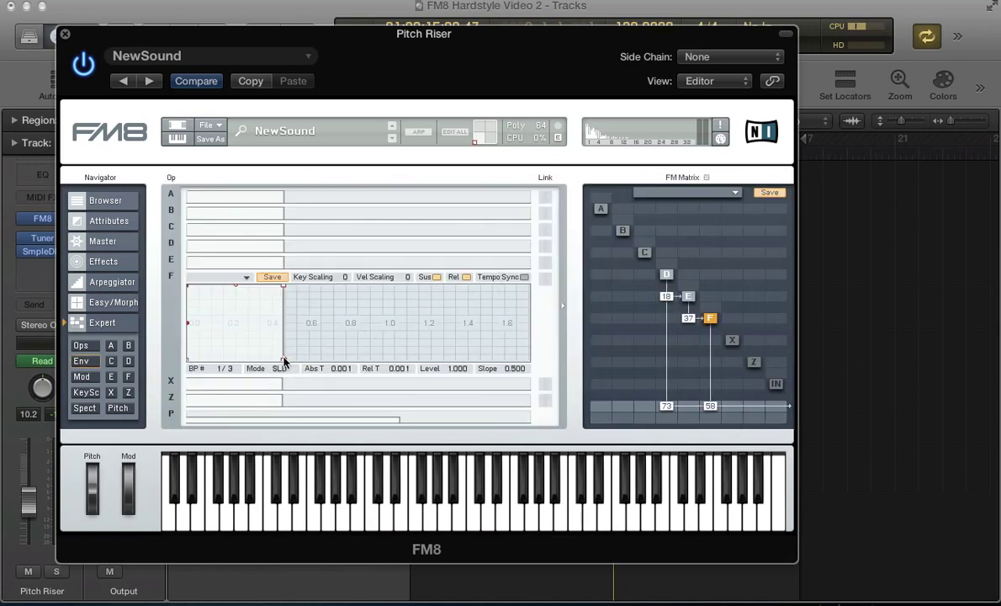
left_click_drag(283, 358, 335, 360)
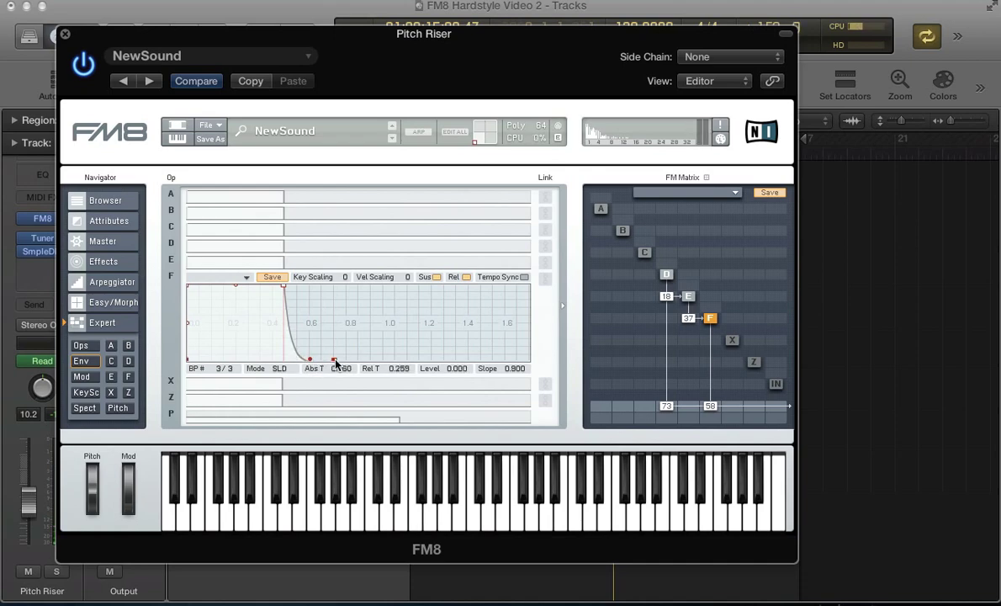
left_click(544, 262)
left_click(544, 245)
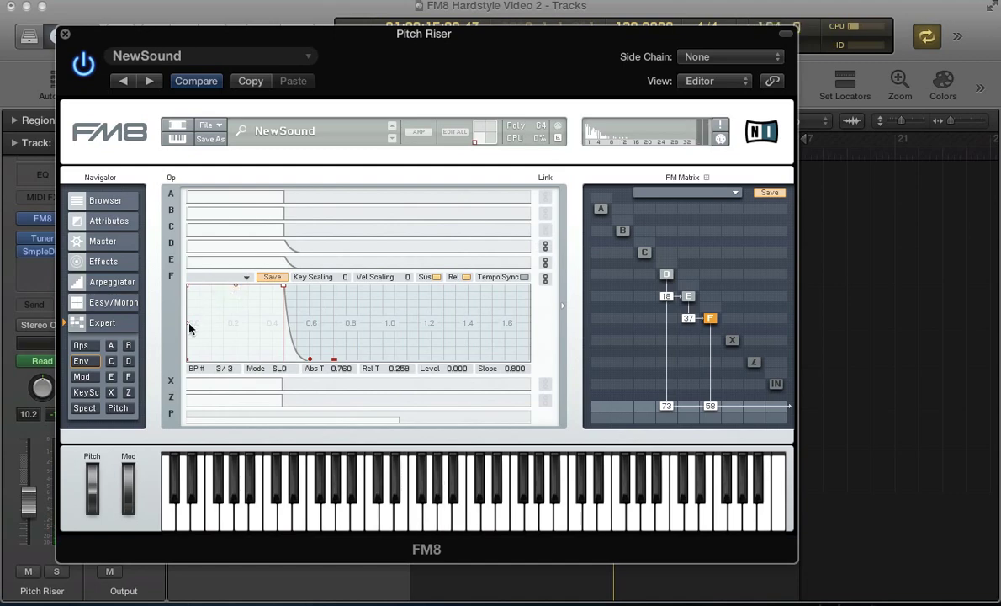
Assign LFO 2 to operator F at -99 in the modulation matrix and give LFO 2 a synced Sawtooth waveform
left_click(83, 377)
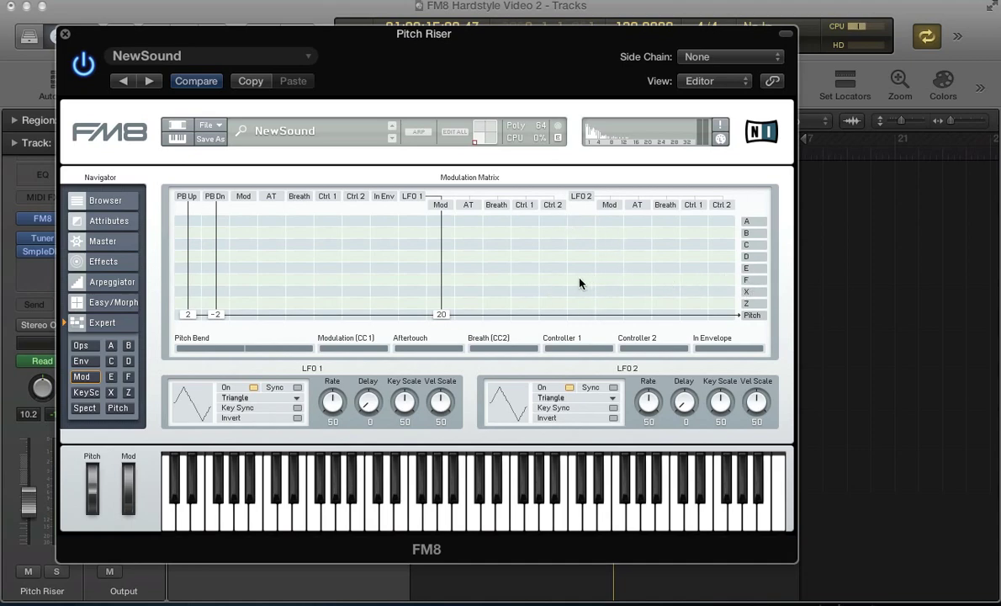
left_click(81, 345)
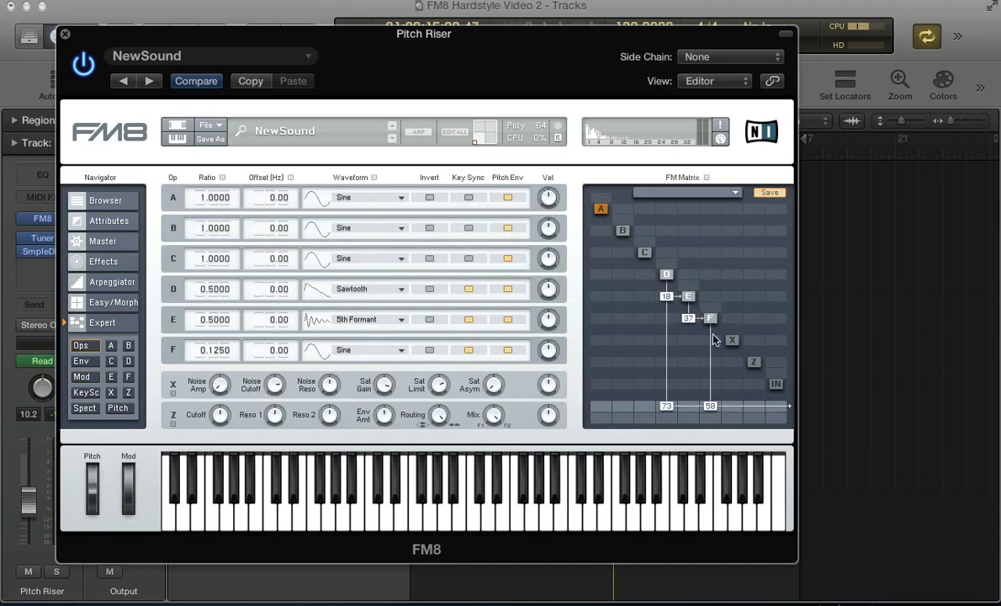
left_click(81, 376)
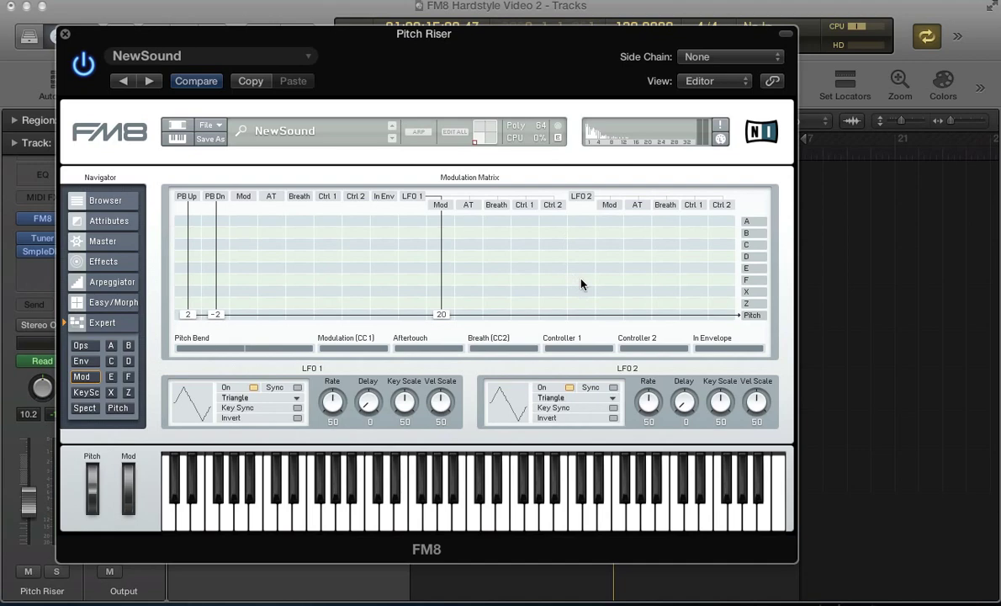
left_click(586, 279)
left_click_drag(586, 279, 587, 265)
left_click_drag(589, 268, 583, 333)
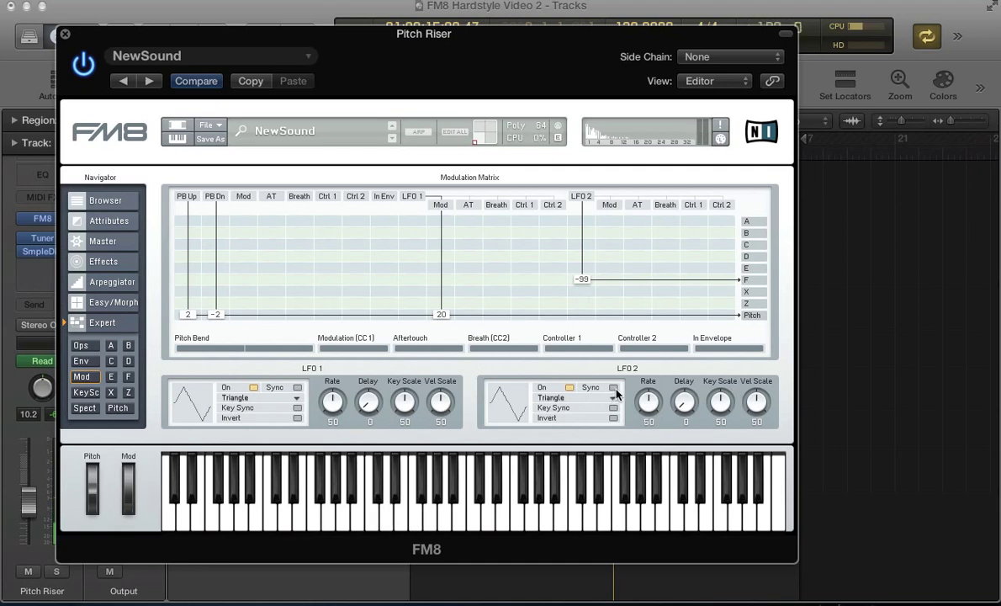
left_click(544, 399)
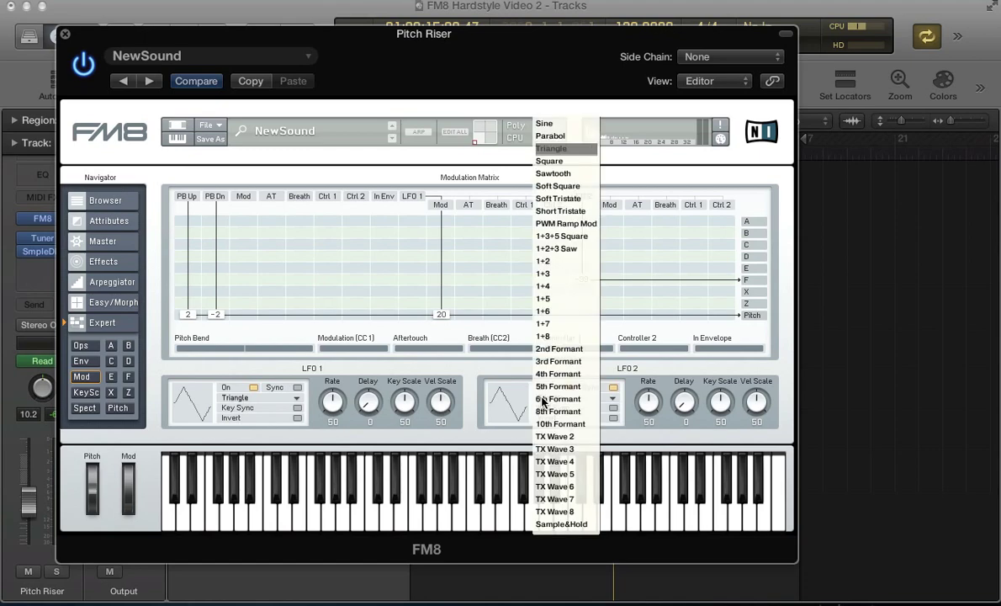
left_click(549, 175)
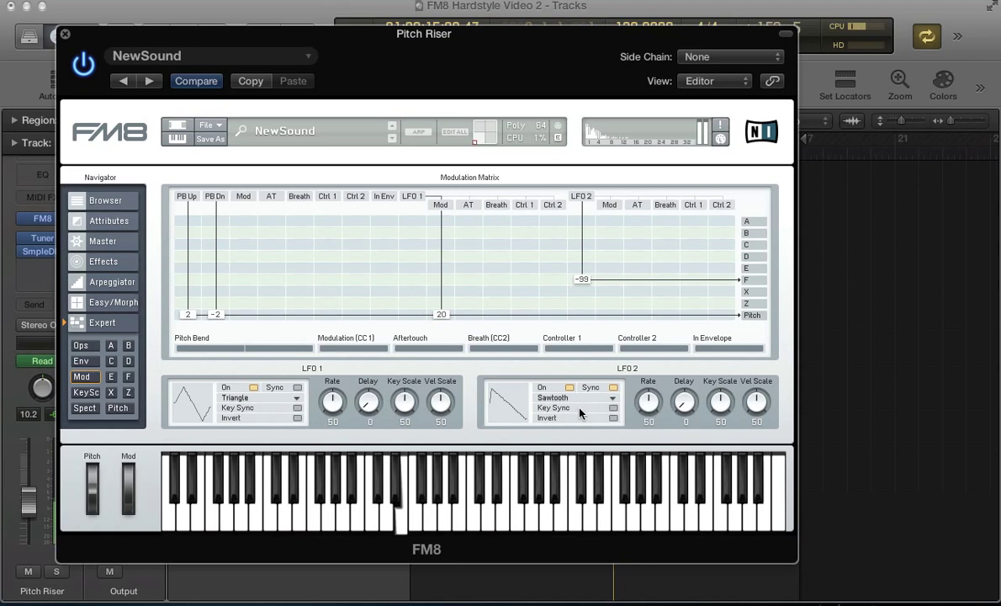
Enable Key Sync for LFO 2, zero its key and velocity scaling, set its rate to 29 and route it to Pitch at 60
left_click(613, 408)
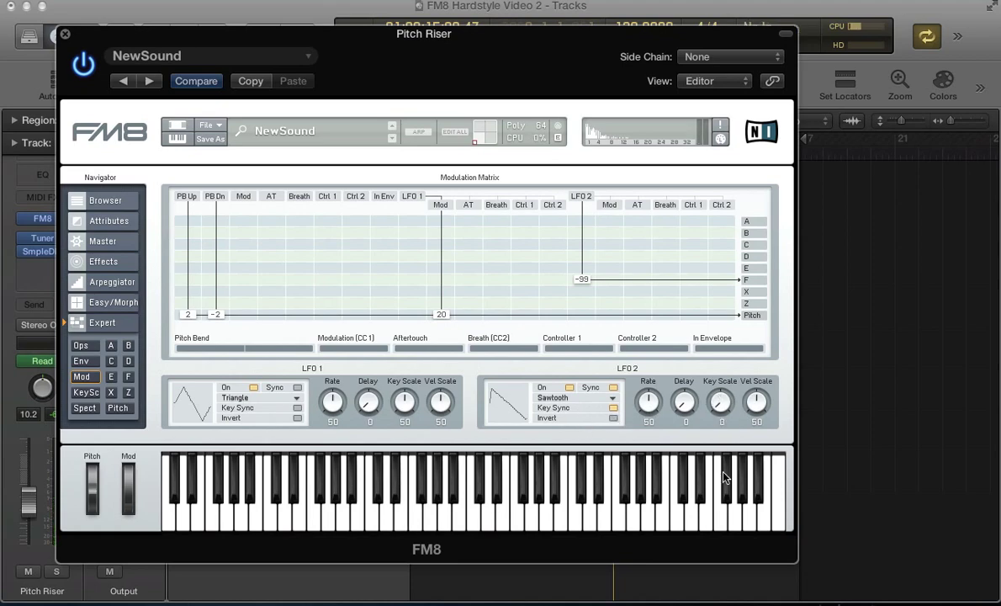
left_click_drag(715, 394, 756, 503)
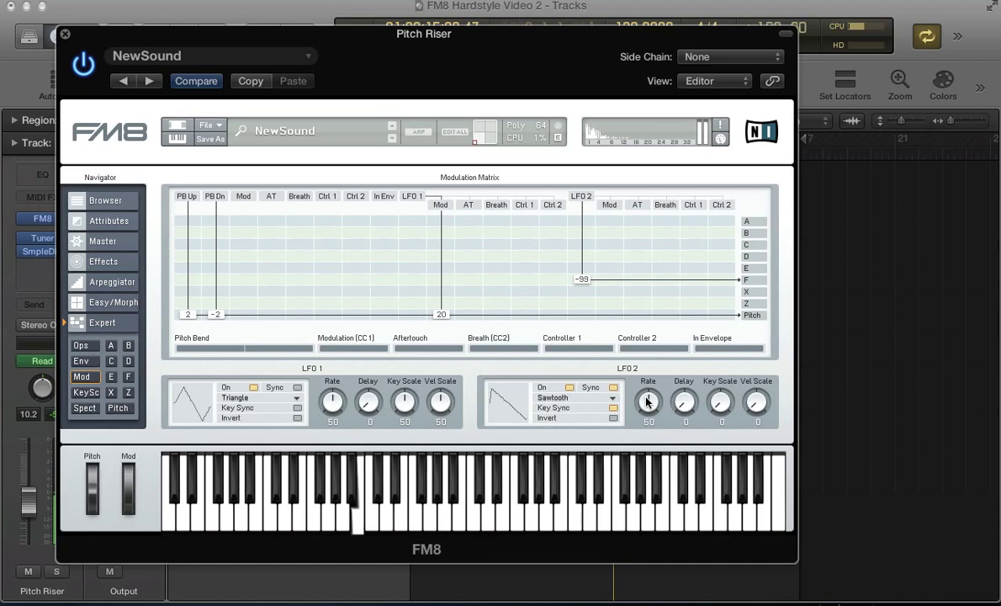
left_click_drag(648, 402, 637, 421)
scroll(649, 405, "down", 1)
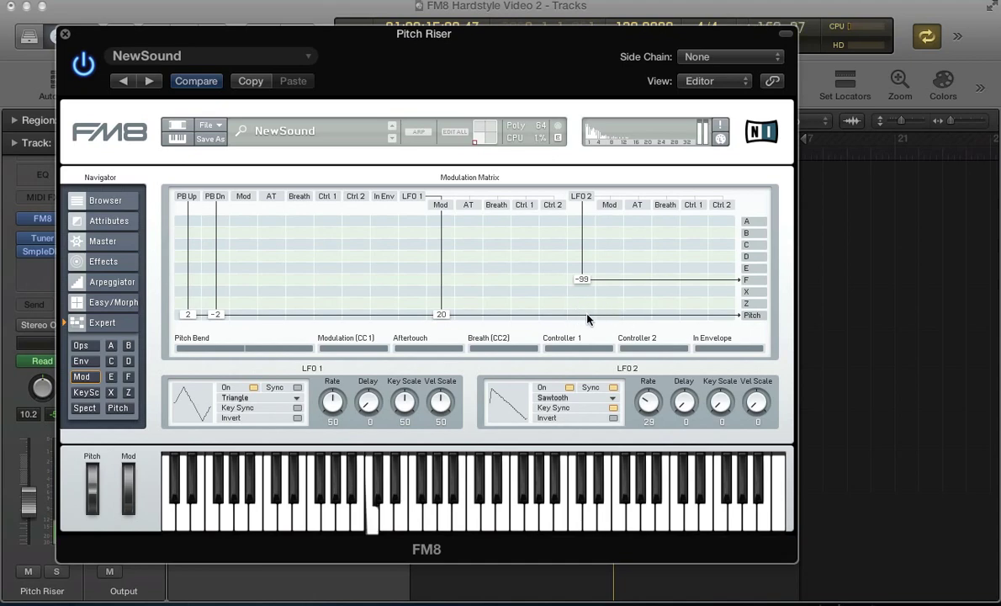
left_click_drag(588, 314, 597, 295)
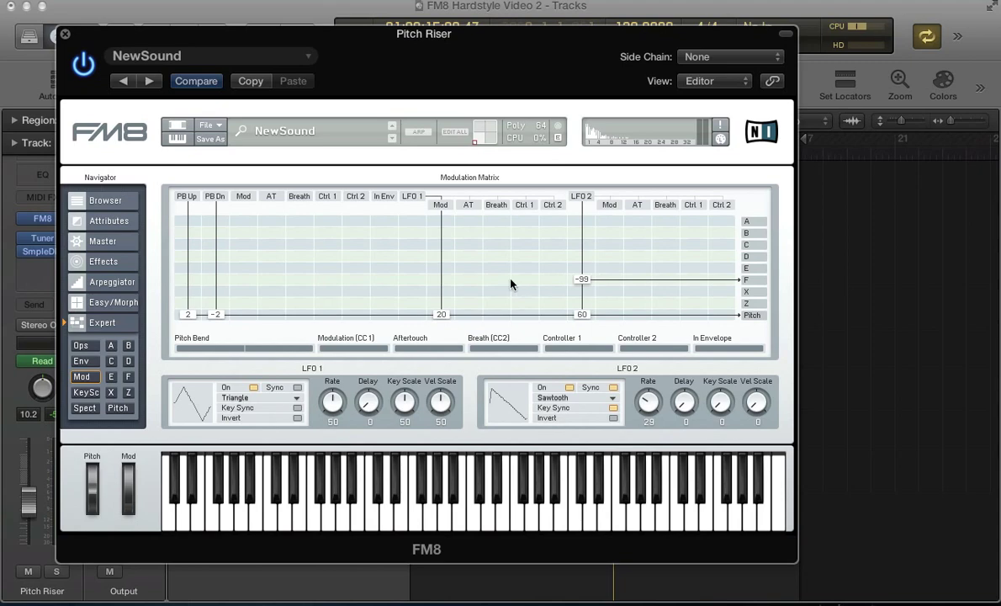
Tempo-sync the pitch envelope, set its amount to 49, stretch the first breakpoint to 8.000, and drop the start and end levels to -1.000
left_click(120, 408)
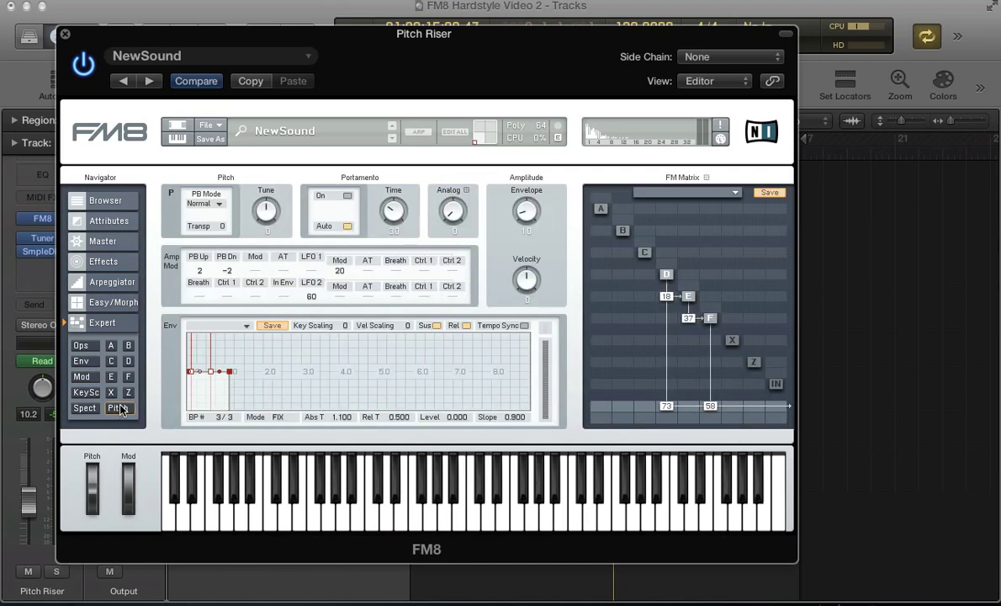
left_click(523, 326)
left_click(208, 371)
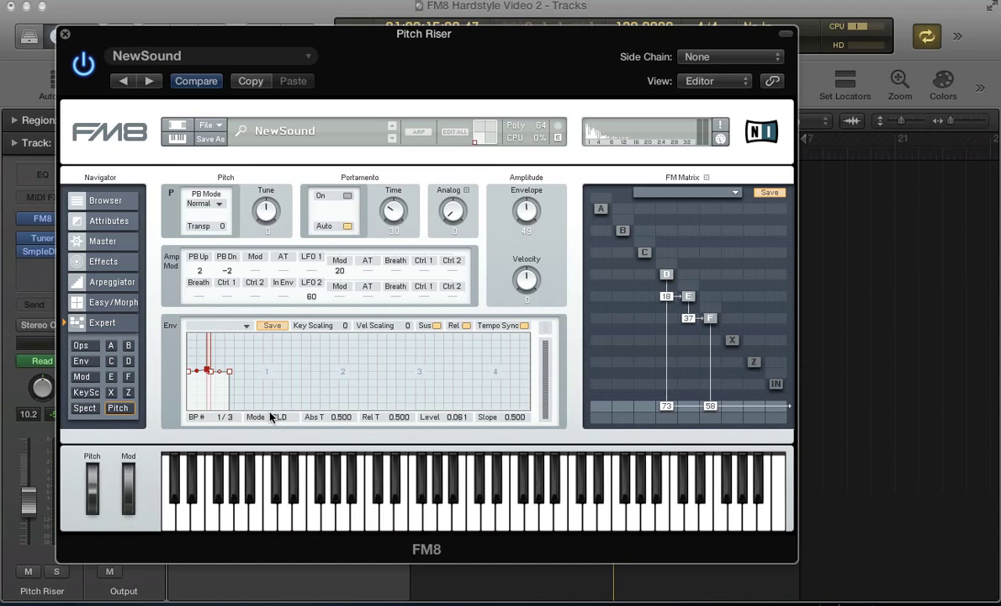
left_click_drag(208, 370, 493, 386)
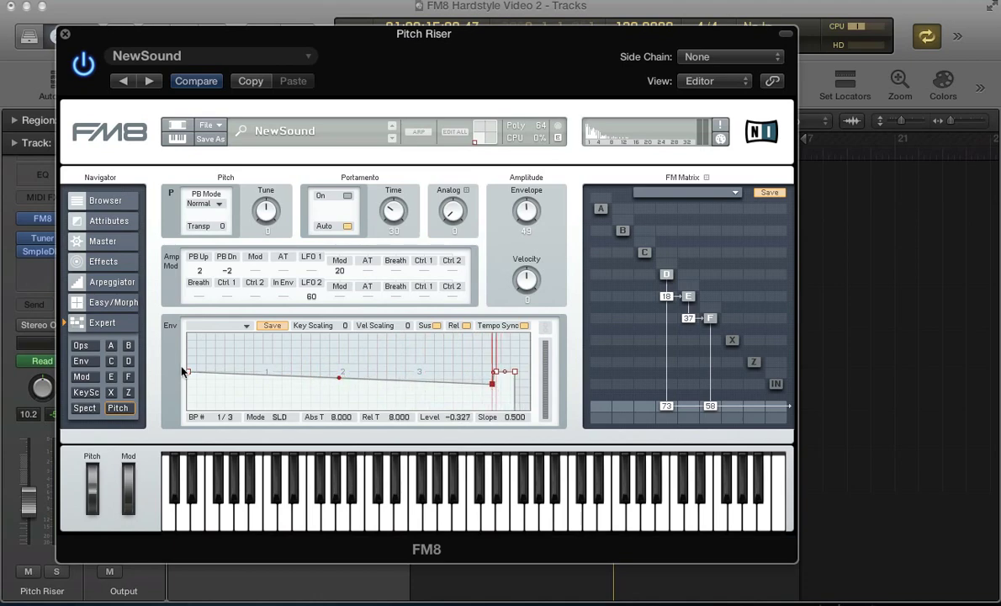
left_click_drag(188, 376, 178, 425)
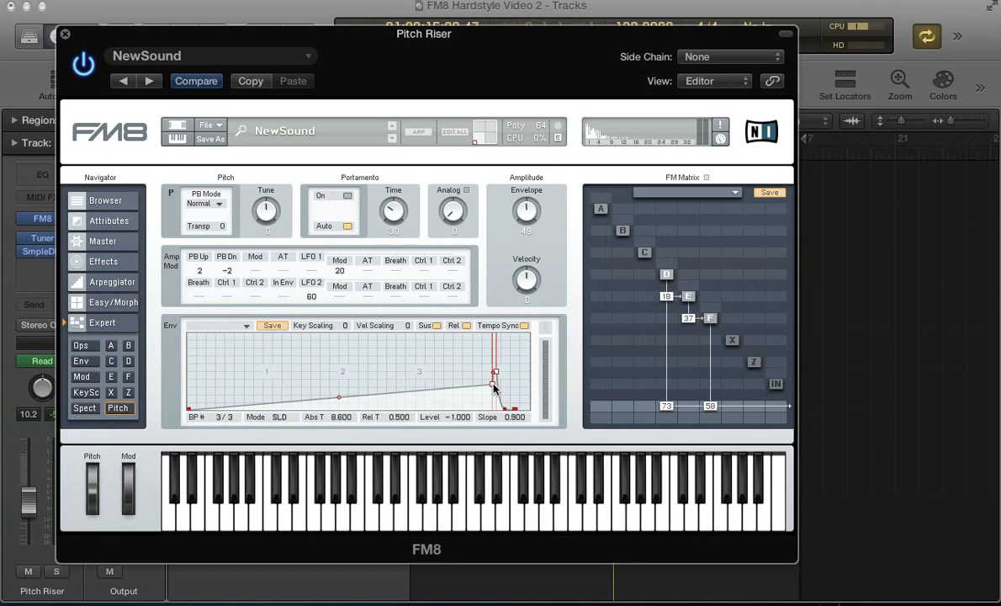
Check the Pitch Riser region's note in the piano roll, then return to the FM8 window and play the riser
key("super+w")
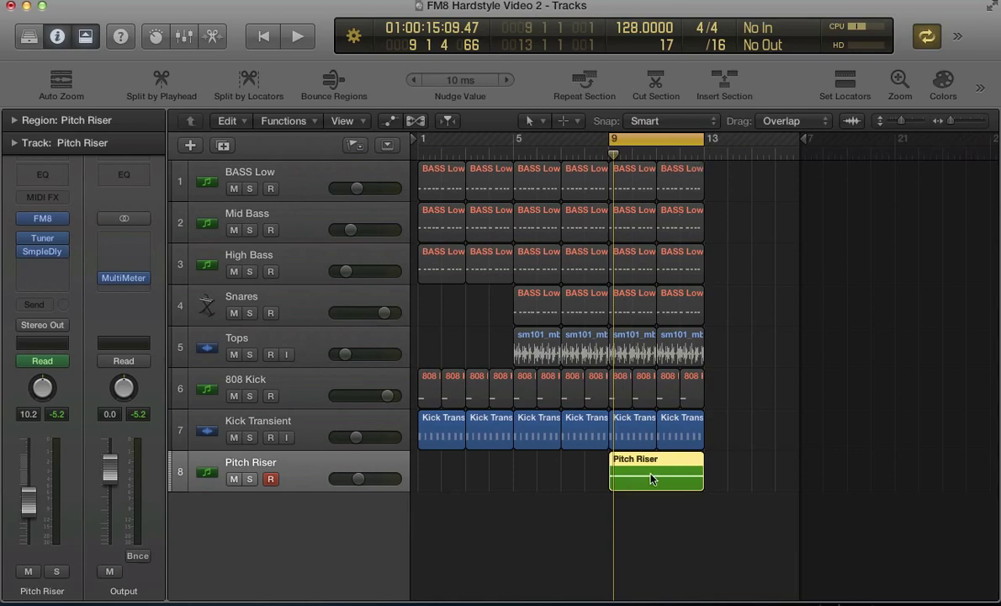
key("p")
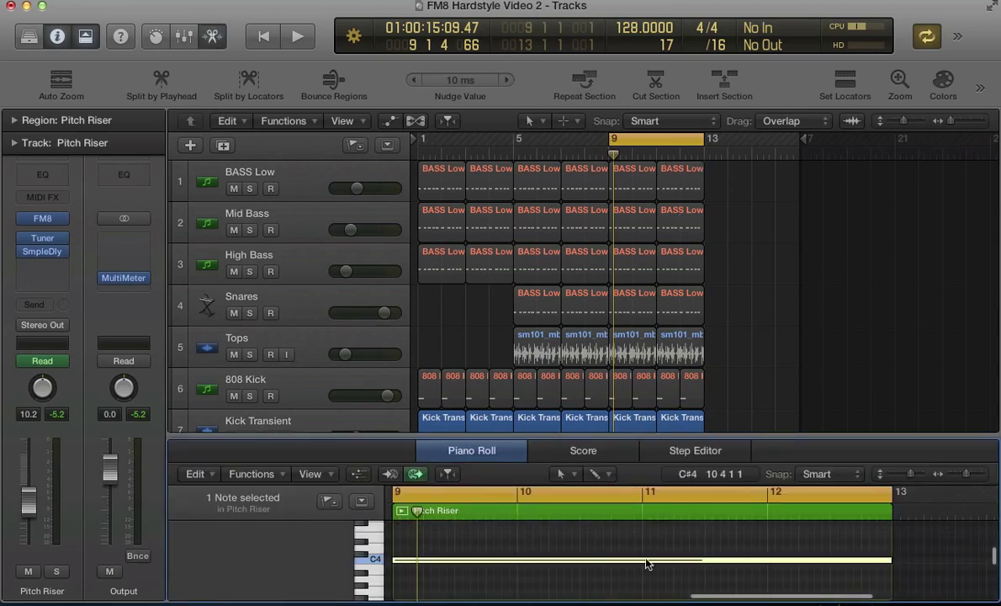
key("p")
key("v")
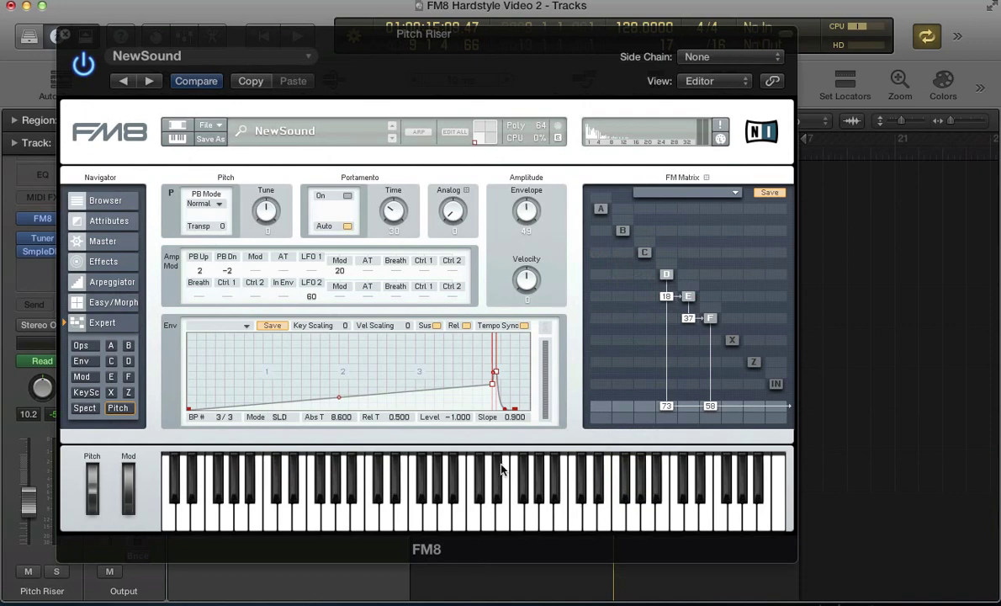
key("space")
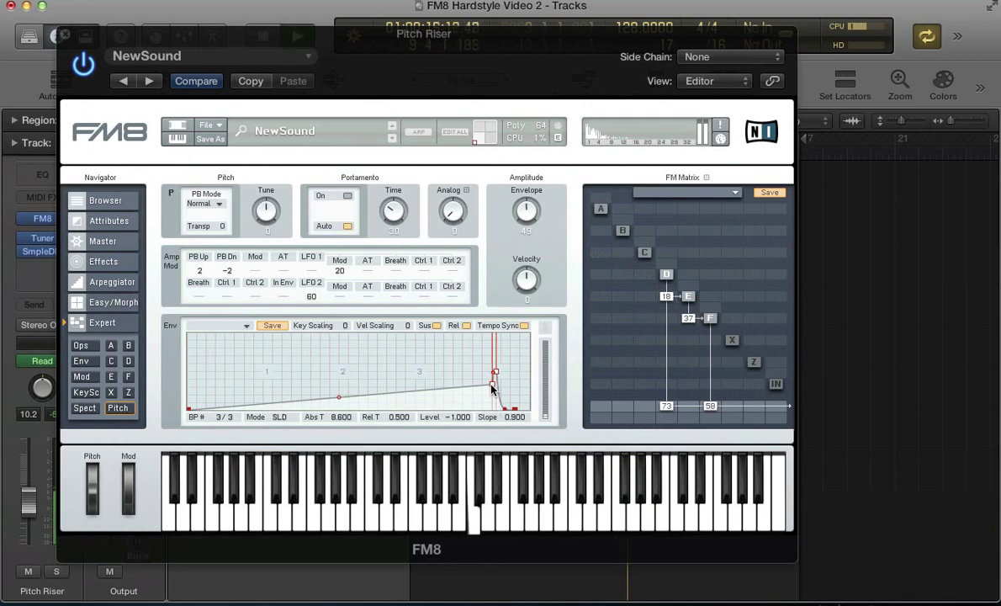
Raise the pitch envelope's peak and sustain breakpoints to level 1.000, with the sustain point at 8.125
left_click_drag(492, 385, 493, 335)
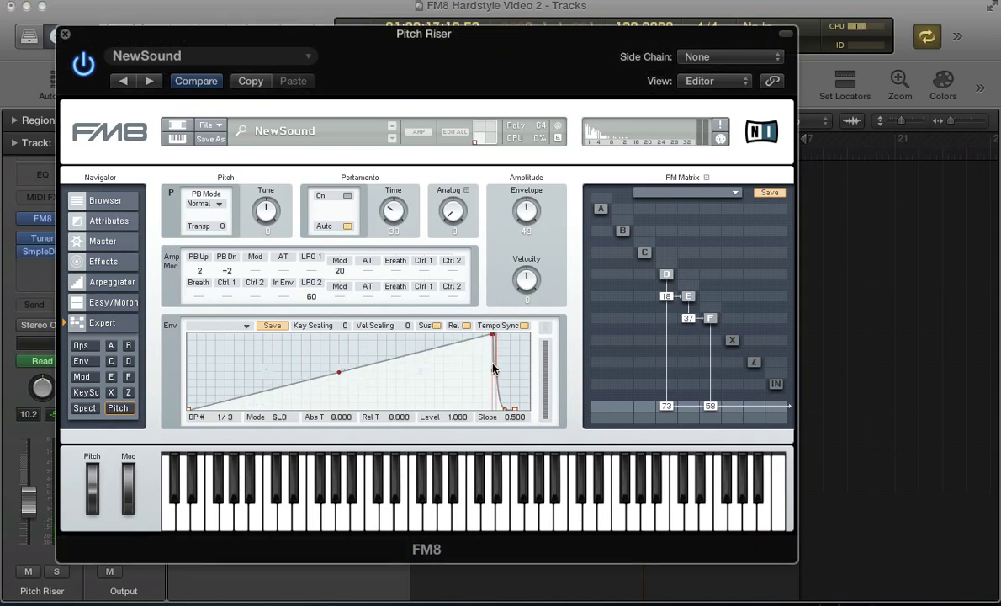
left_click_drag(503, 371, 506, 288)
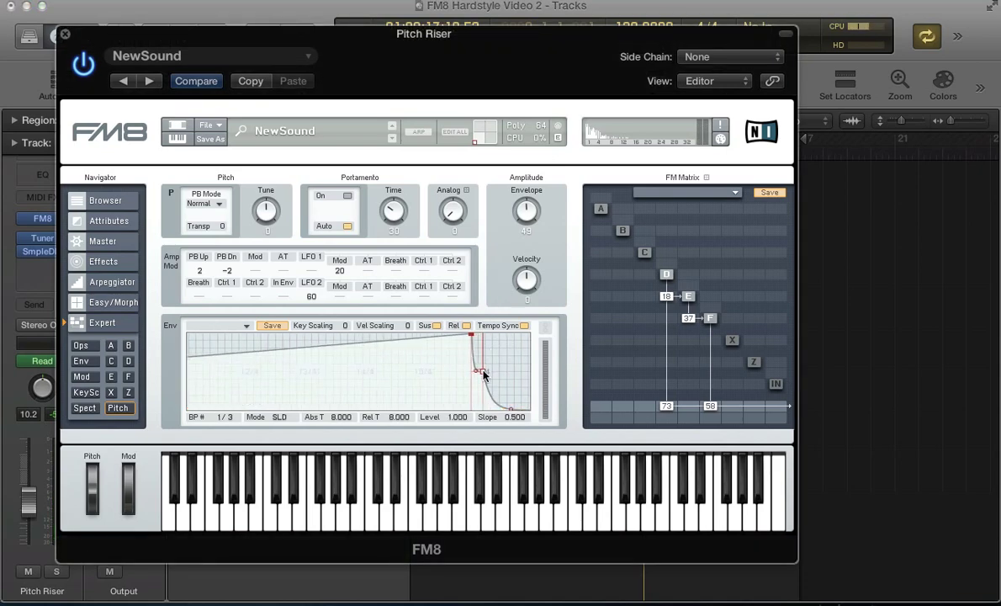
left_click_drag(484, 375, 486, 331)
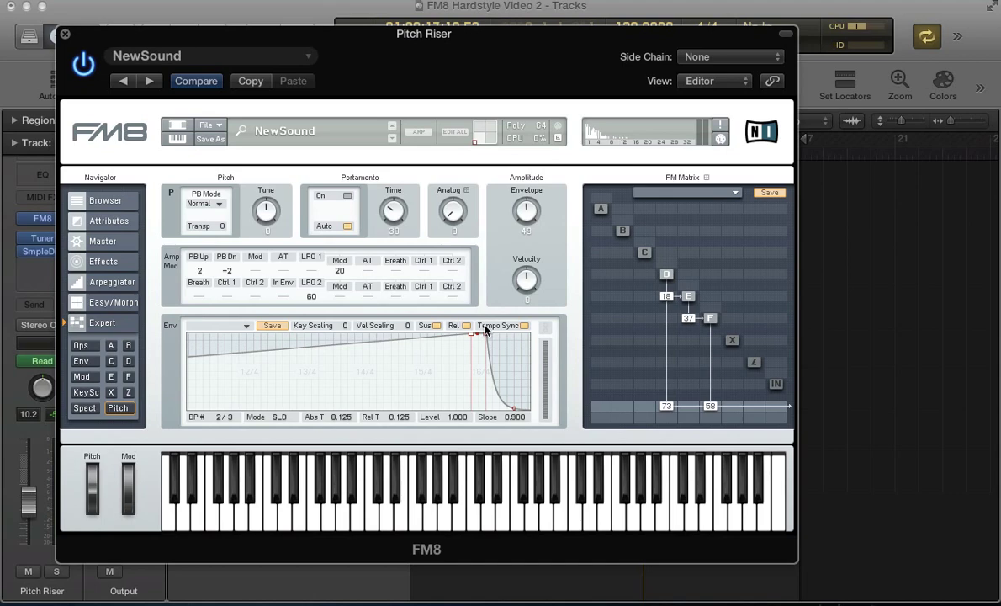
left_click_drag(497, 339, 285, 381)
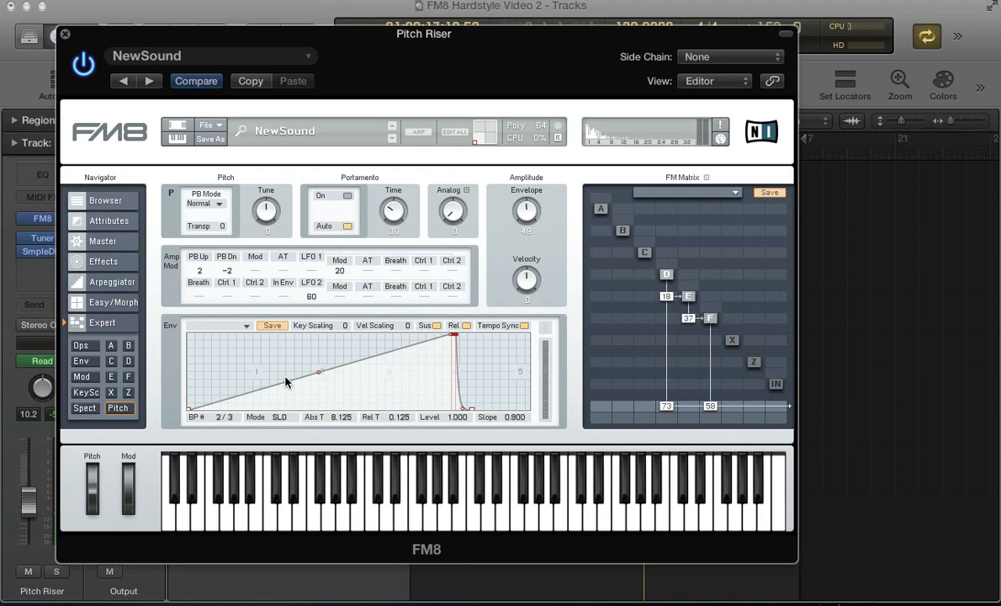
left_click_drag(245, 335, 254, 397)
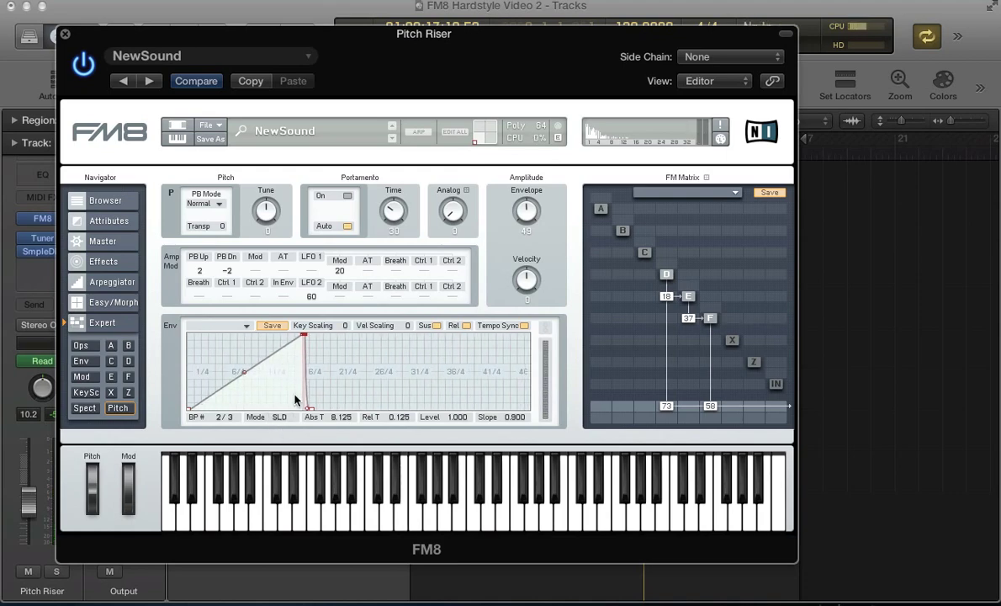
left_click_drag(366, 386, 465, 362)
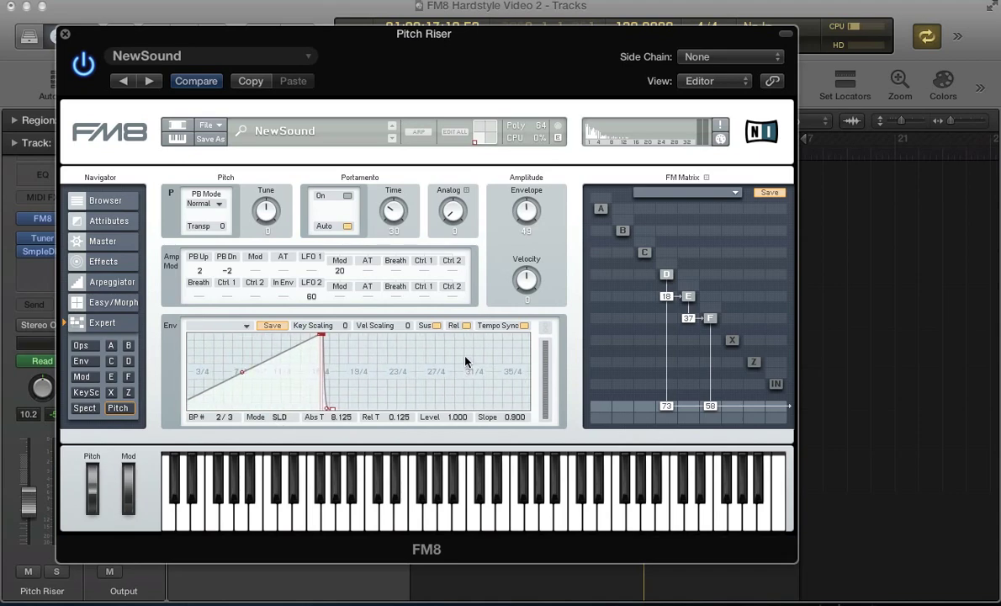
mouse_move(378, 384)
left_mouse_down()
mouse_move(398, 361)
mouse_move(391, 384)
left_mouse_up()
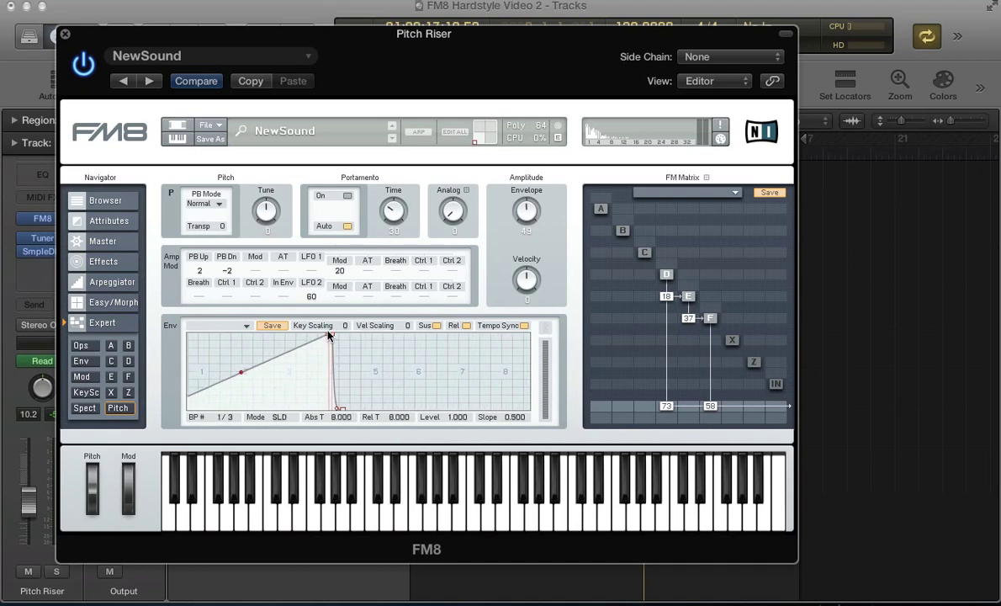
left_click_drag(331, 336, 333, 303)
left_click_drag(354, 396, 425, 392)
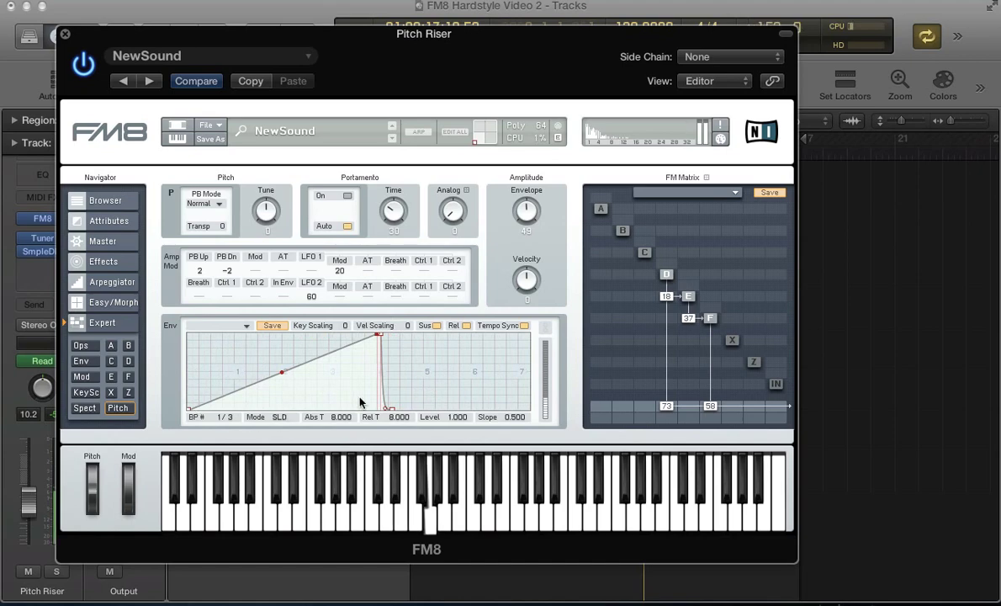
Turn on the Overdrive effect with Drive at 81, Tone and Bass at 100, and Volume at 40
left_click(105, 261)
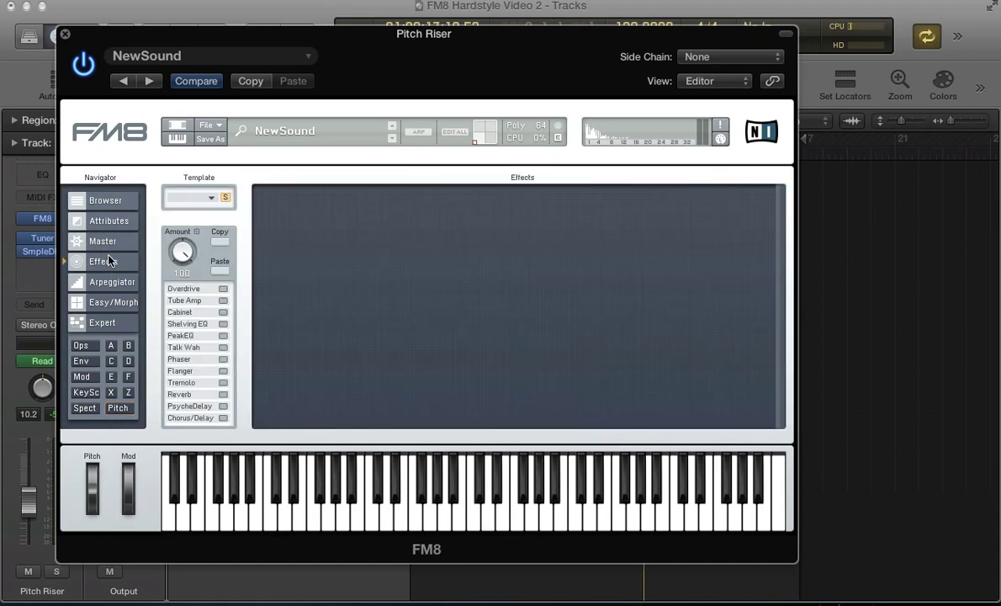
left_click(223, 289)
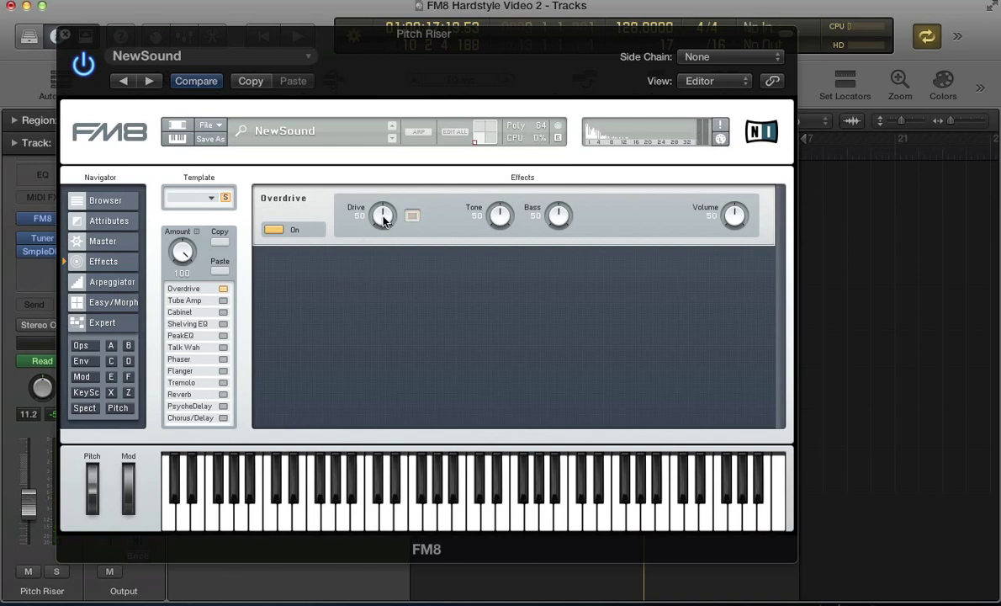
left_click_drag(383, 217, 378, 183)
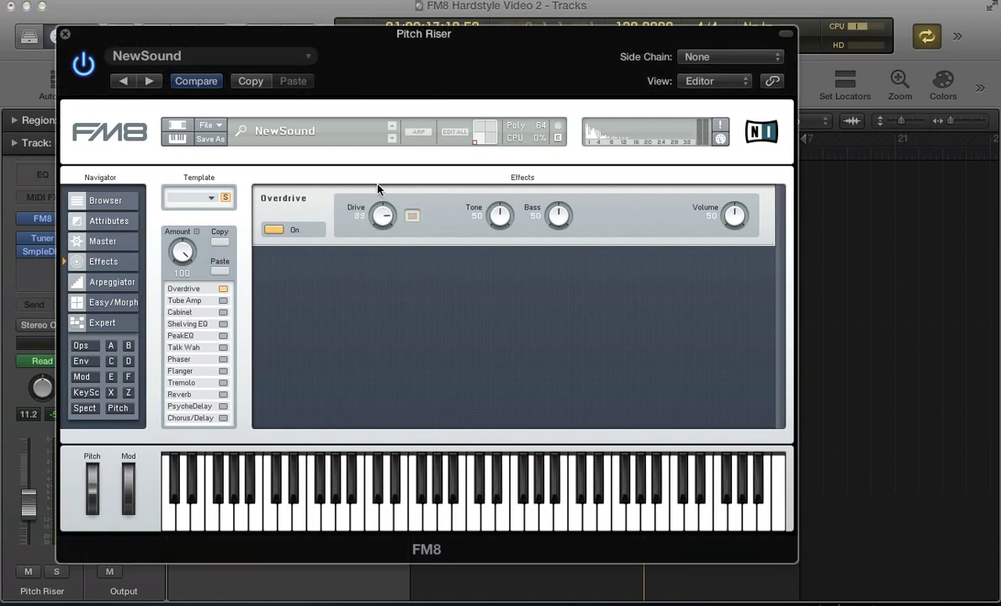
left_click_drag(498, 216, 487, 127)
left_click_drag(559, 216, 563, 146)
left_click_drag(716, 211, 727, 223)
Enable the Shelving EQ and slightly boost its high shelf, moving the high shelf point a little lower in frequency
left_click(223, 324)
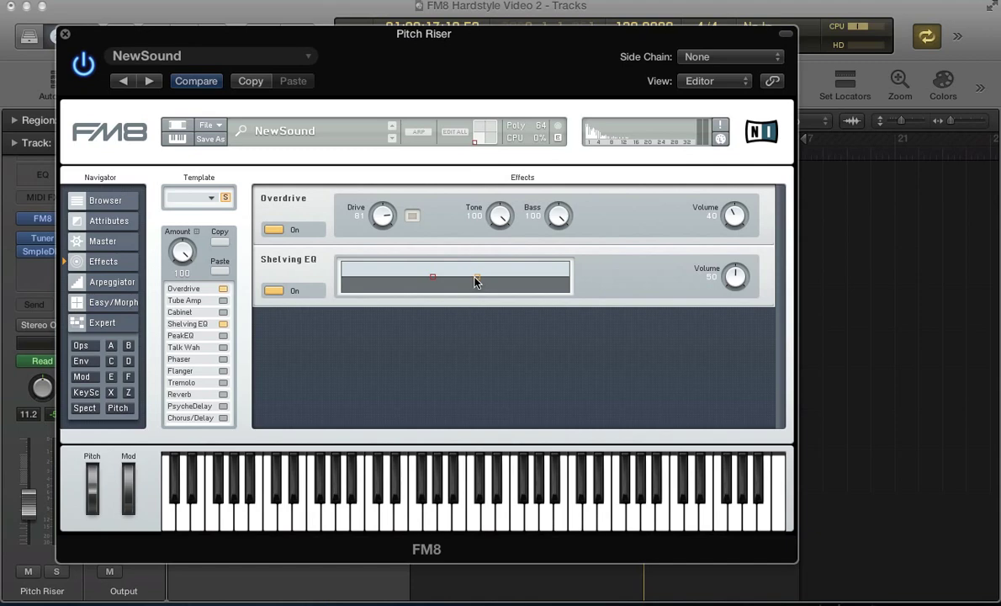
left_click_drag(476, 275, 470, 276)
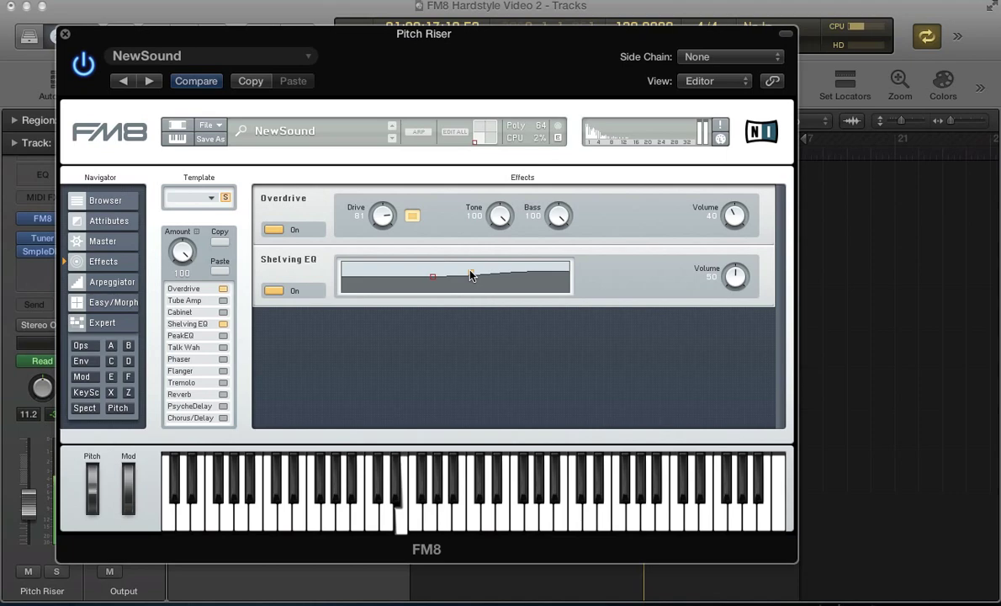
left_click_drag(471, 275, 466, 275)
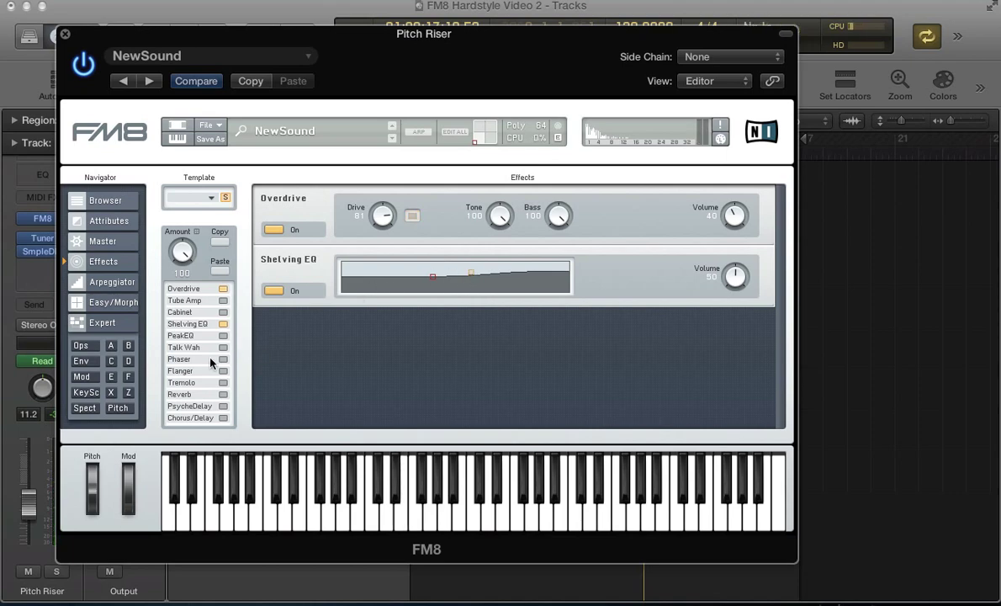
Add the Reverb effect with Bright at 61, Treble at 57 and Dry/Wet at 36
left_click(210, 394)
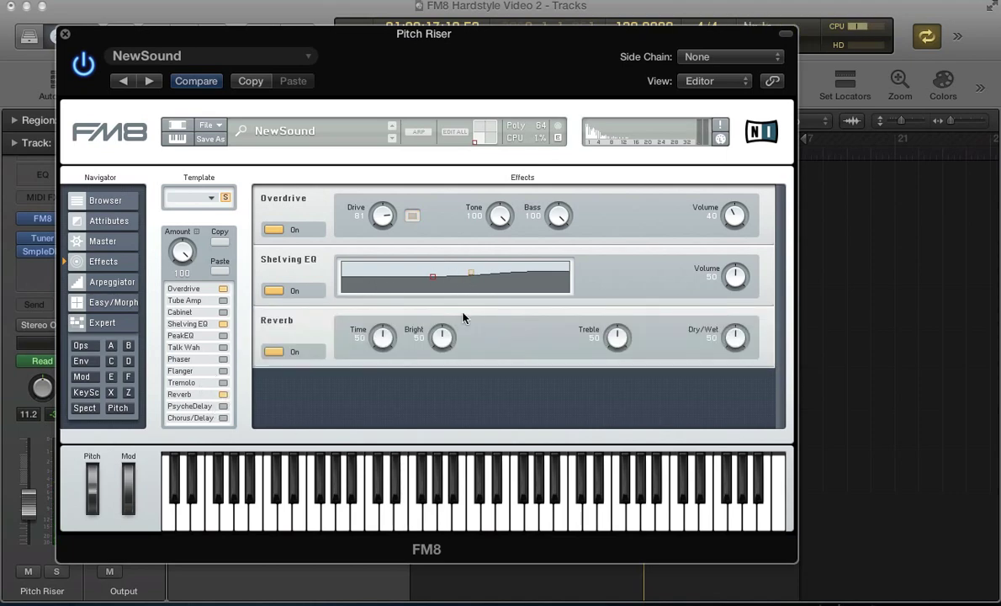
left_click_drag(745, 337, 738, 352)
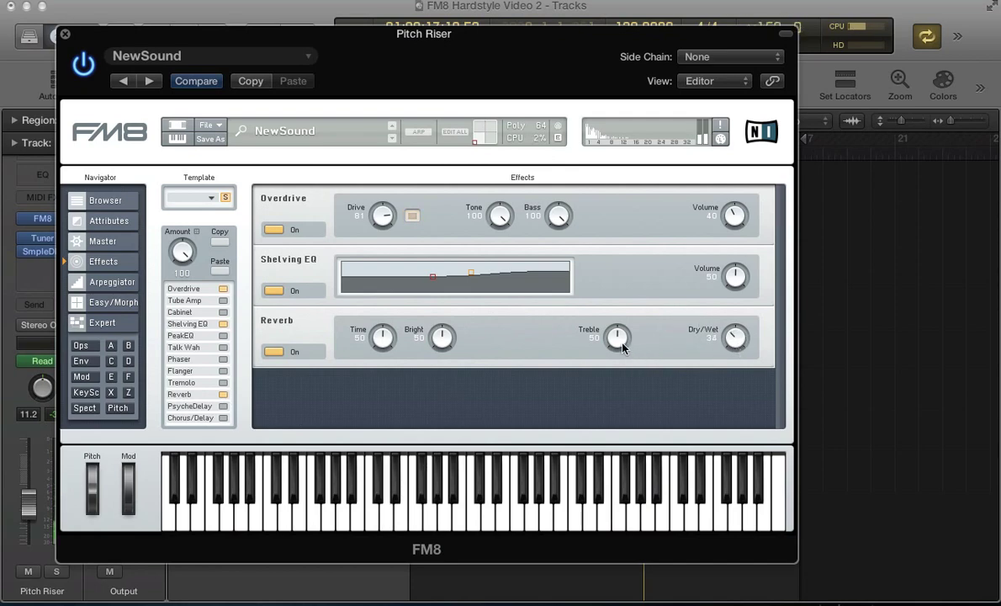
left_click_drag(622, 347, 620, 340)
left_click_drag(443, 340, 441, 335)
left_click_drag(734, 342, 733, 338)
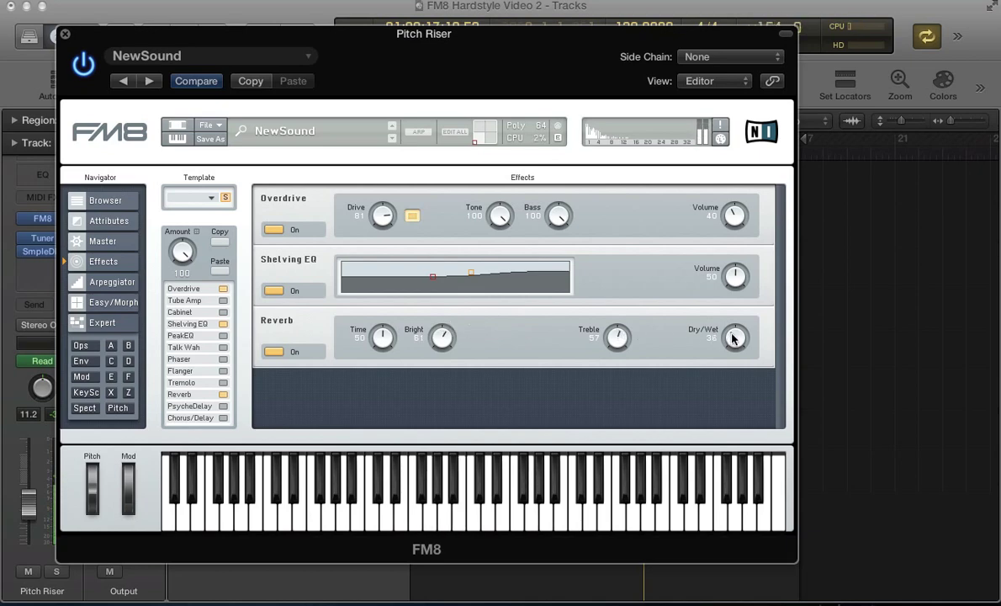
Add the Chorus/Delay effect with Dry/Wet at 30, Diffusion at 100, Lo Cut at 14 and Mod Depth at 15
left_click(222, 418)
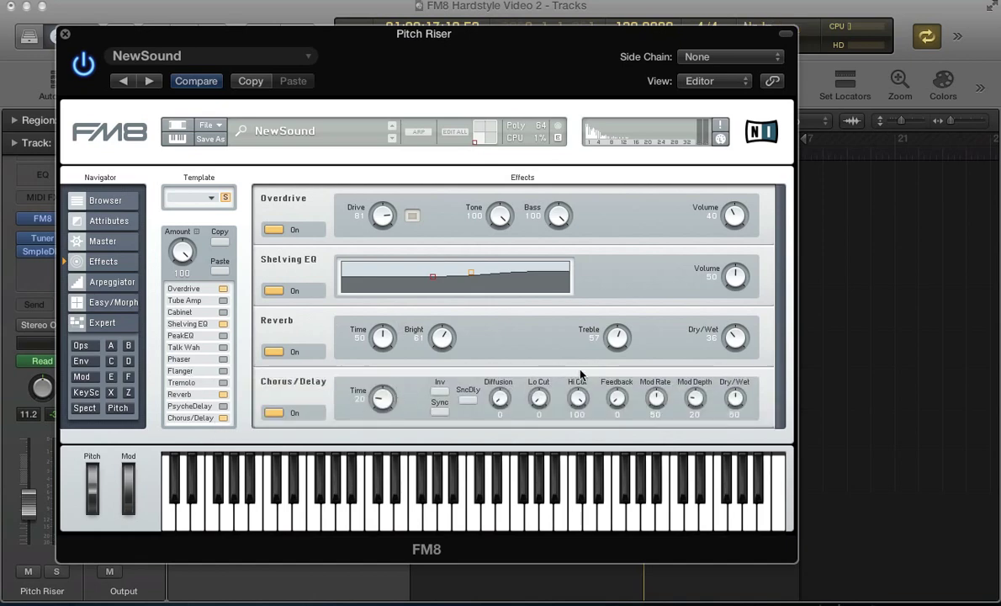
left_click_drag(736, 402, 736, 416)
left_click_drag(500, 403, 497, 264)
left_click_drag(539, 399, 536, 381)
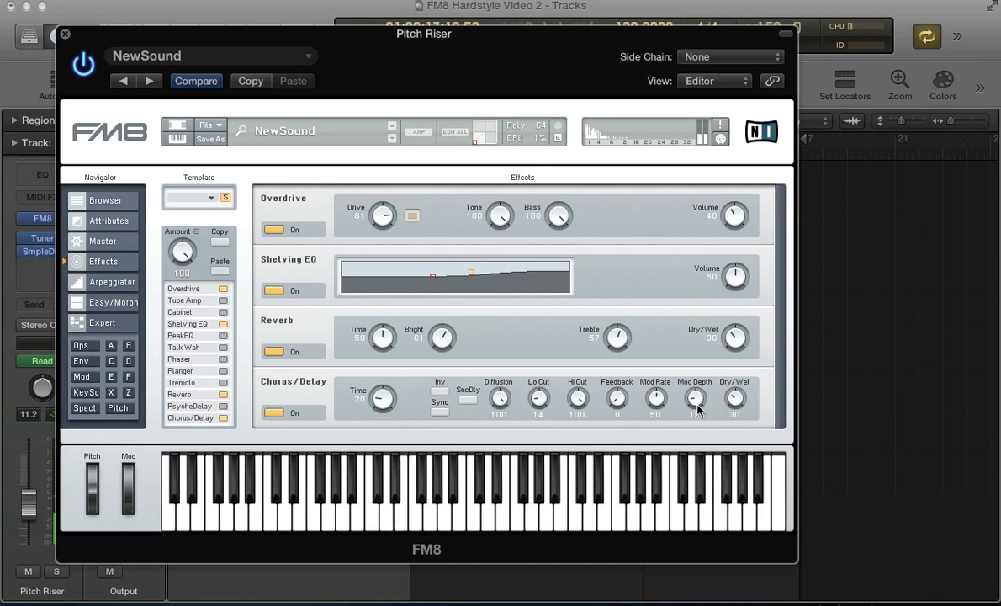
Lower the Pitch Riser channel's volume fader to about 17.4 dB below zero during full-mix playback, then reopen the FM8 window
key("super+w")
key("space")
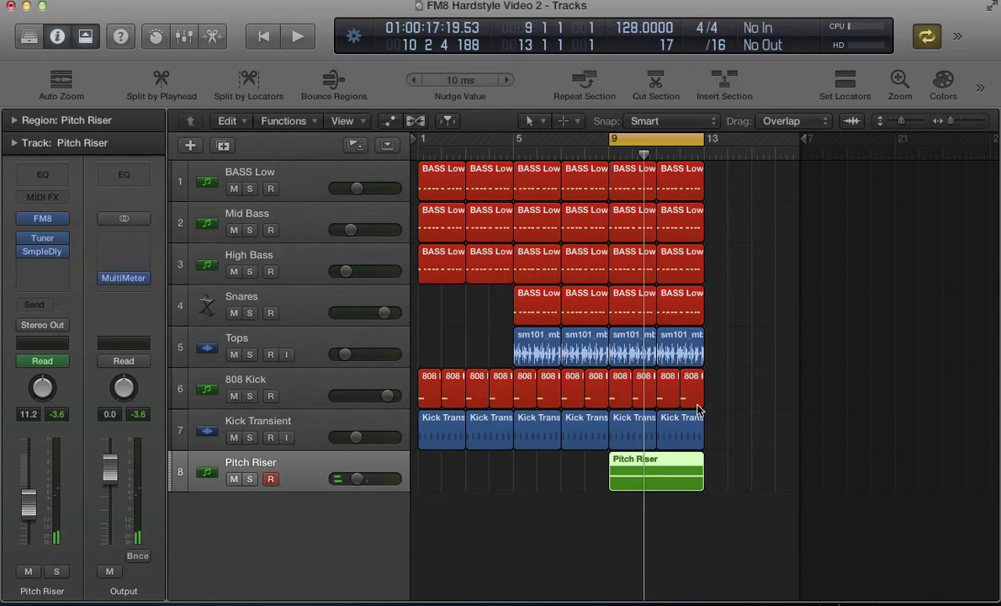
key("space")
left_click_drag(25, 503, 28, 527)
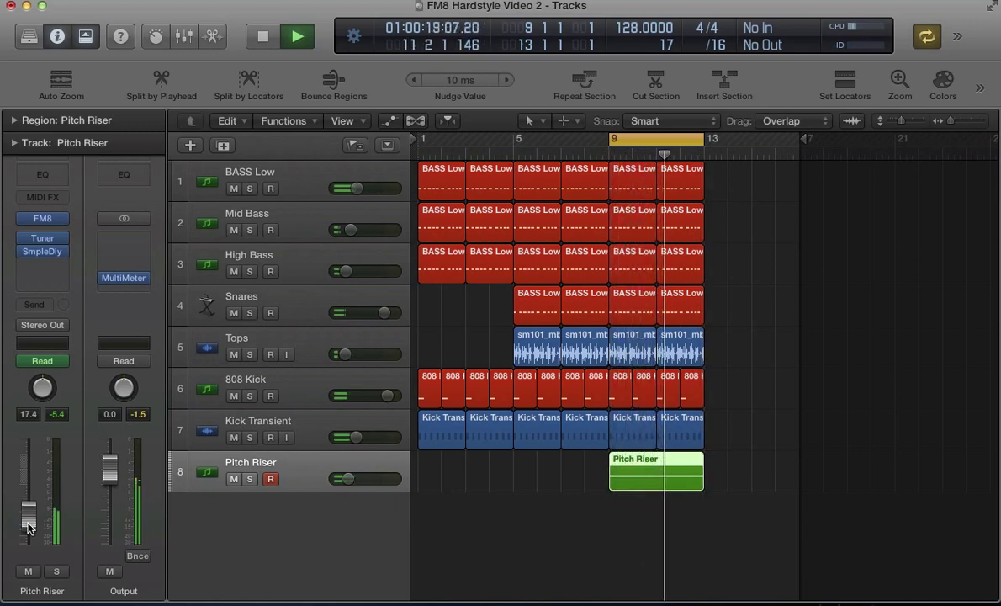
key("space")
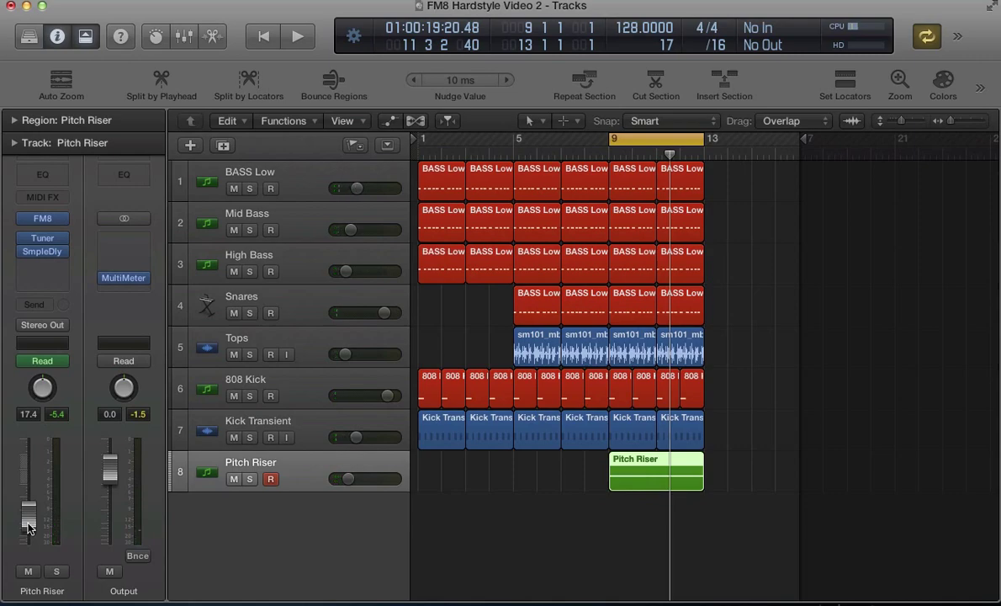
key("v")
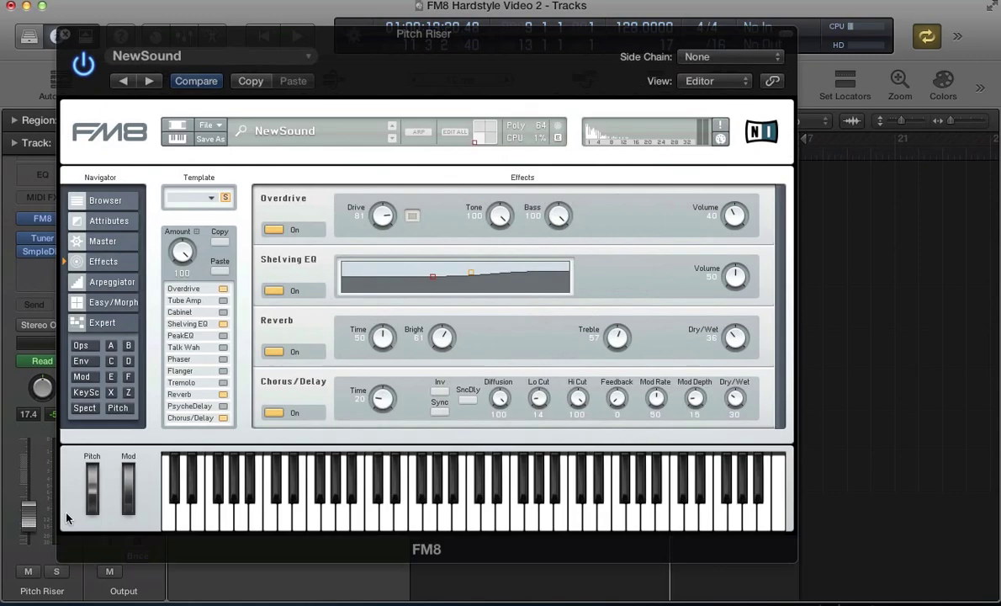
Hide the FM8 window, turn off cycle mode and deselect the Pitch Riser region
key("v")
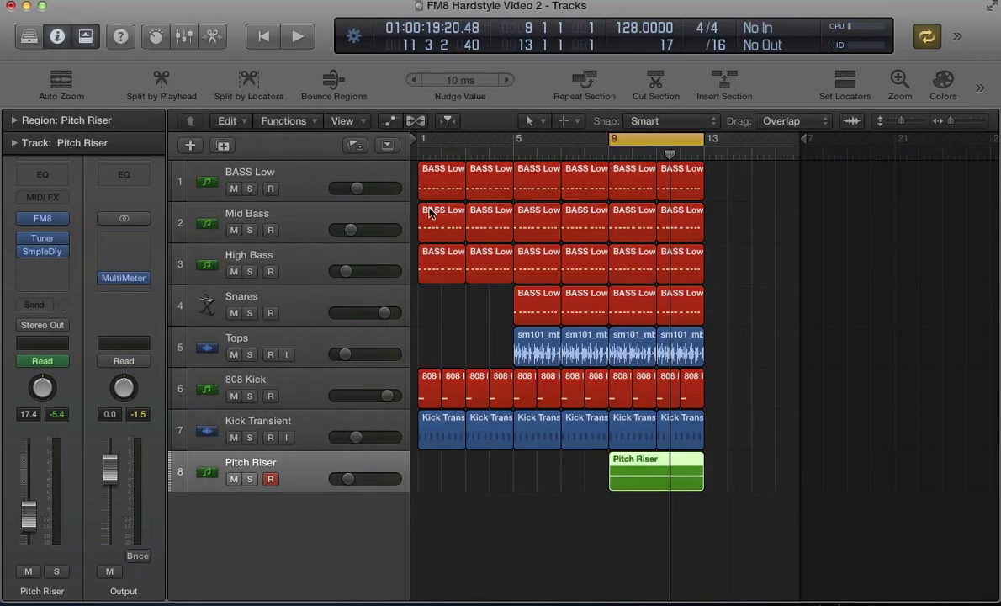
left_click(619, 142)
left_click(471, 340)
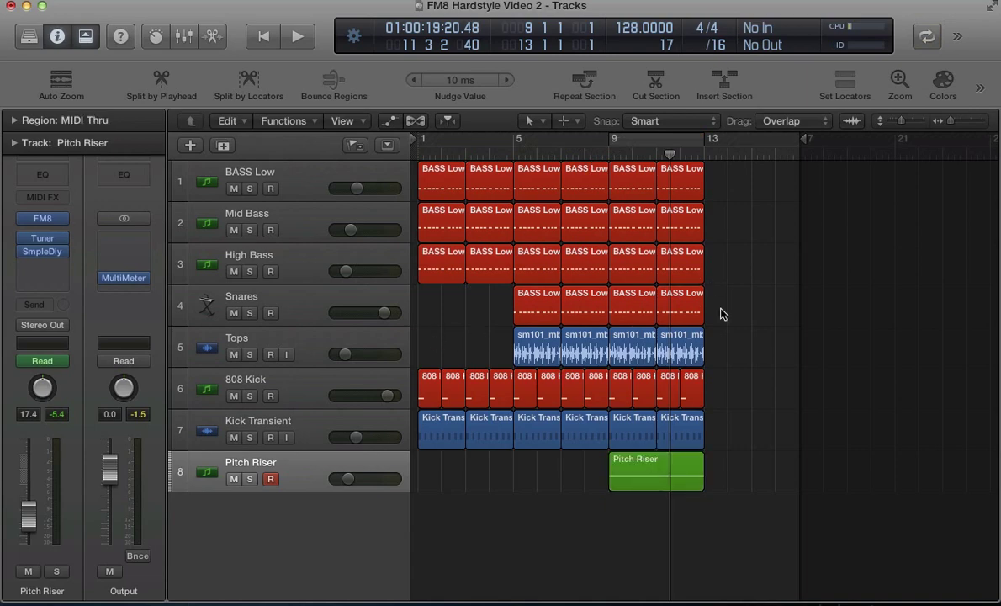
Solo the Snares track's four regions and play them back briefly from around bar 5
left_click(330, 313)
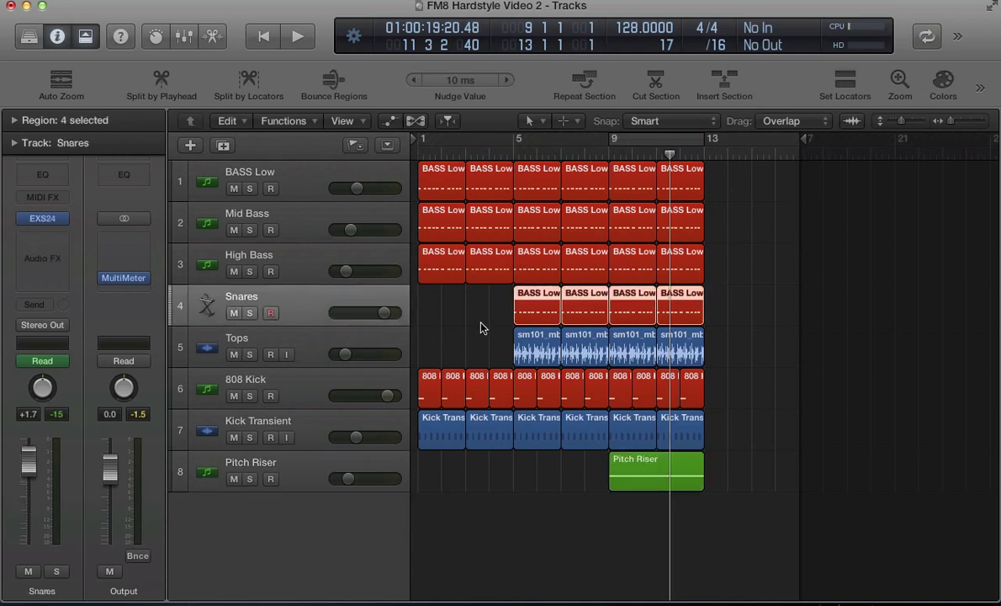
key("ctrl+s")
key("shift+space")
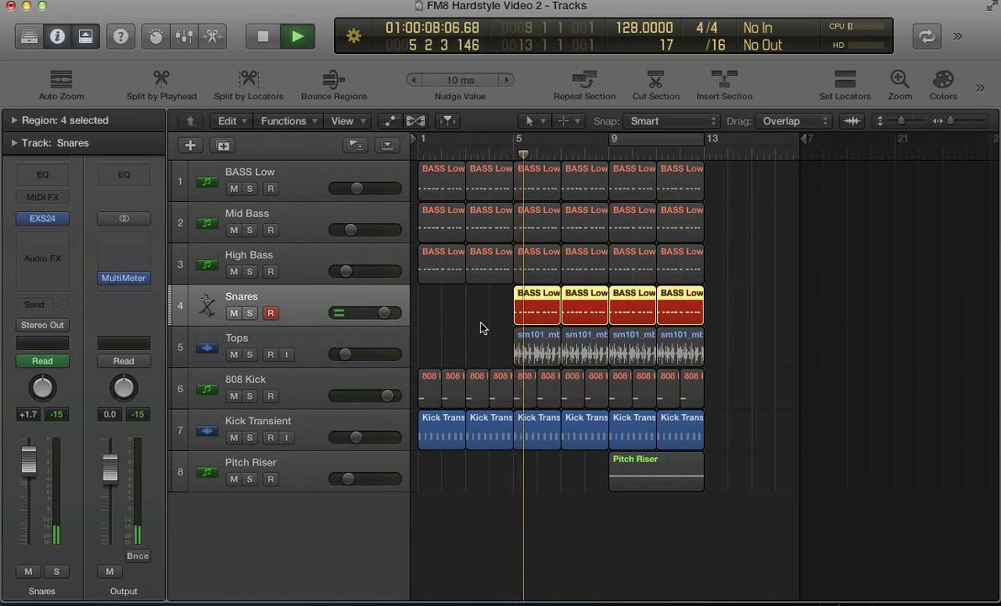
key("space")
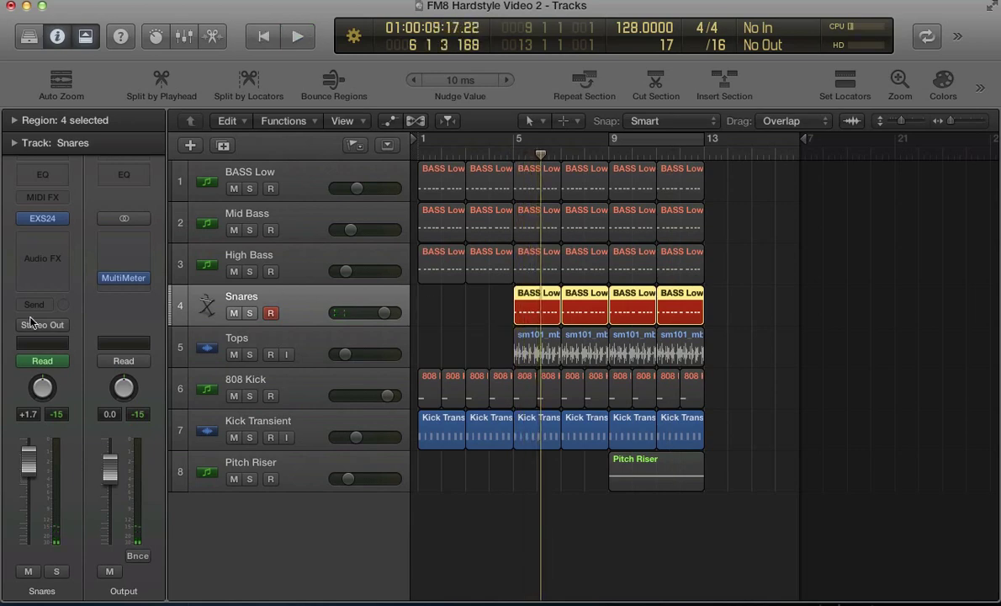
Route a send from the Snares channel to Bus 2 at a level of -10.0 and audition it in solo
left_click(32, 306)
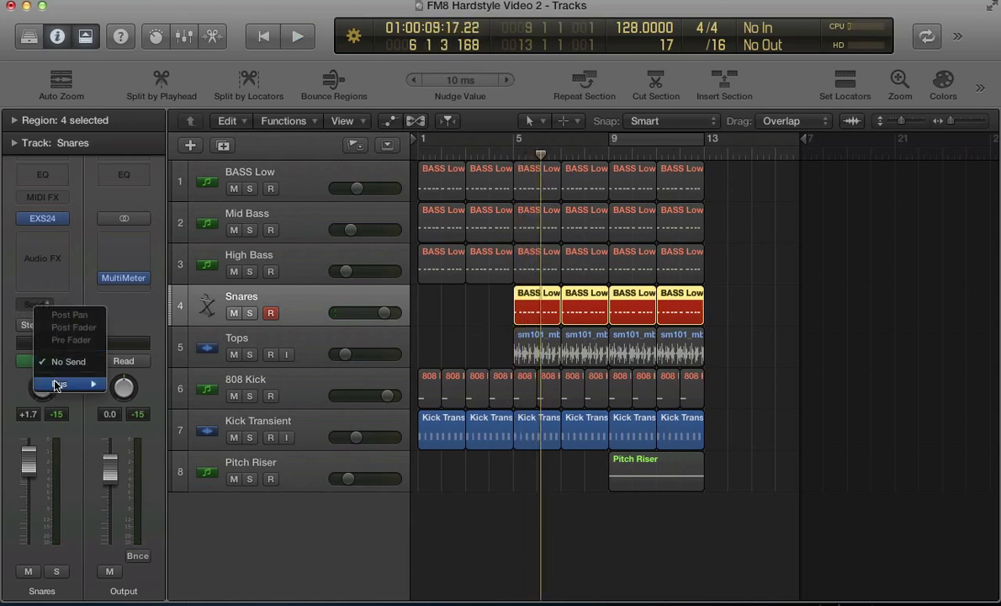
mouse_move(63, 384)
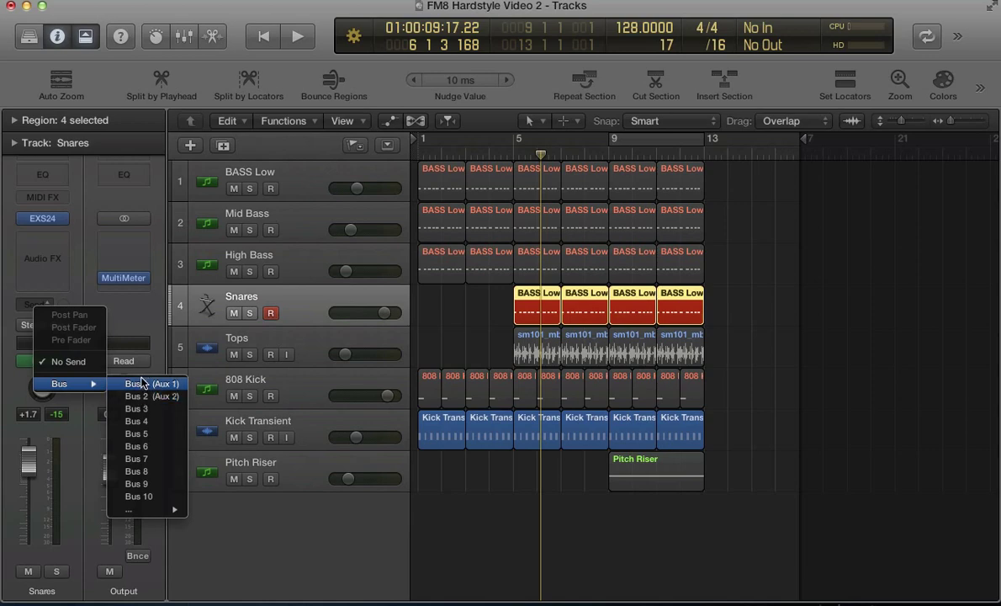
left_click(139, 385)
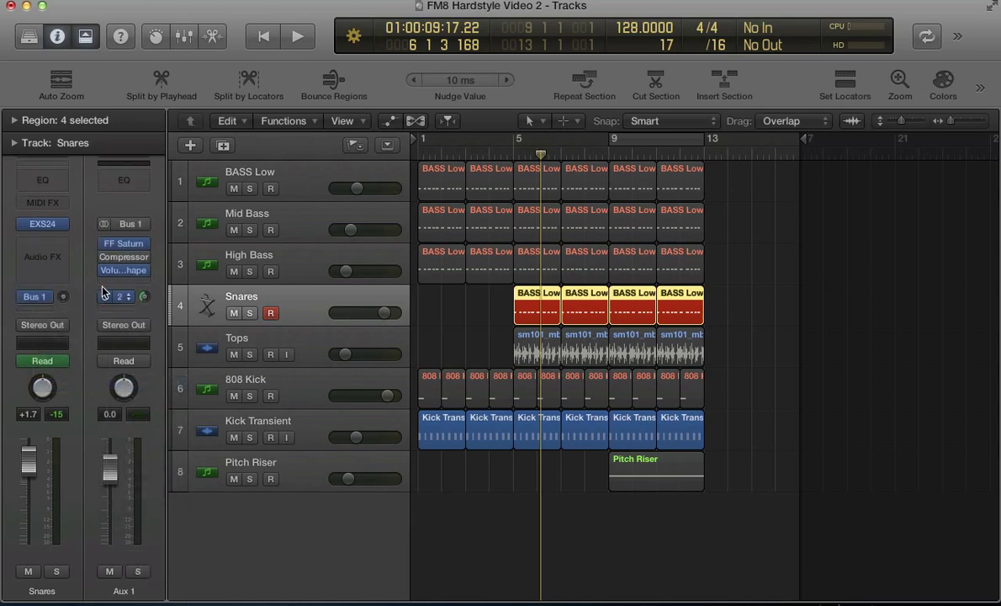
left_click(36, 298)
mouse_move(68, 395)
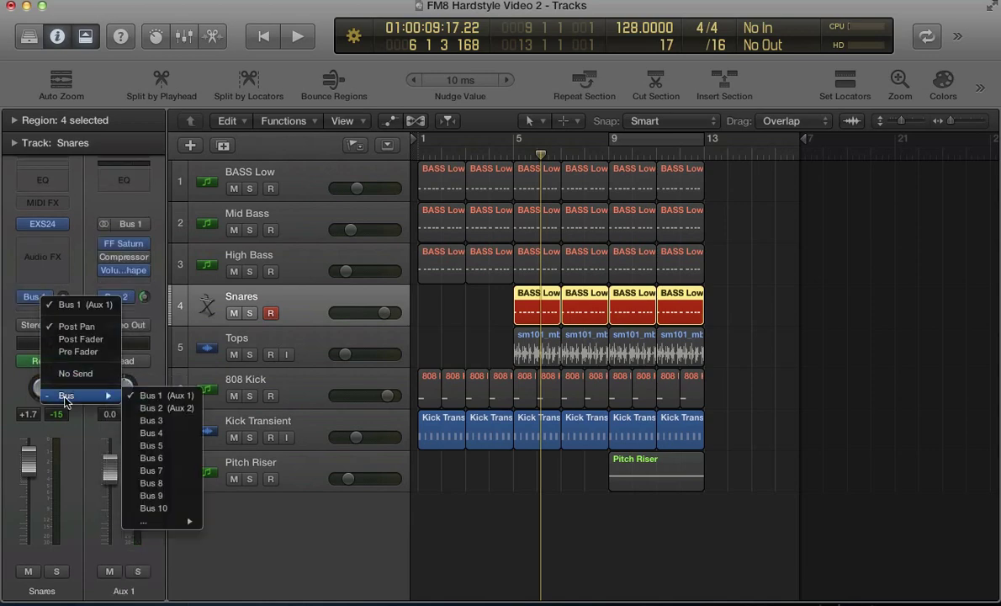
left_click(157, 409)
left_click_drag(61, 303, 59, 314)
key("space")
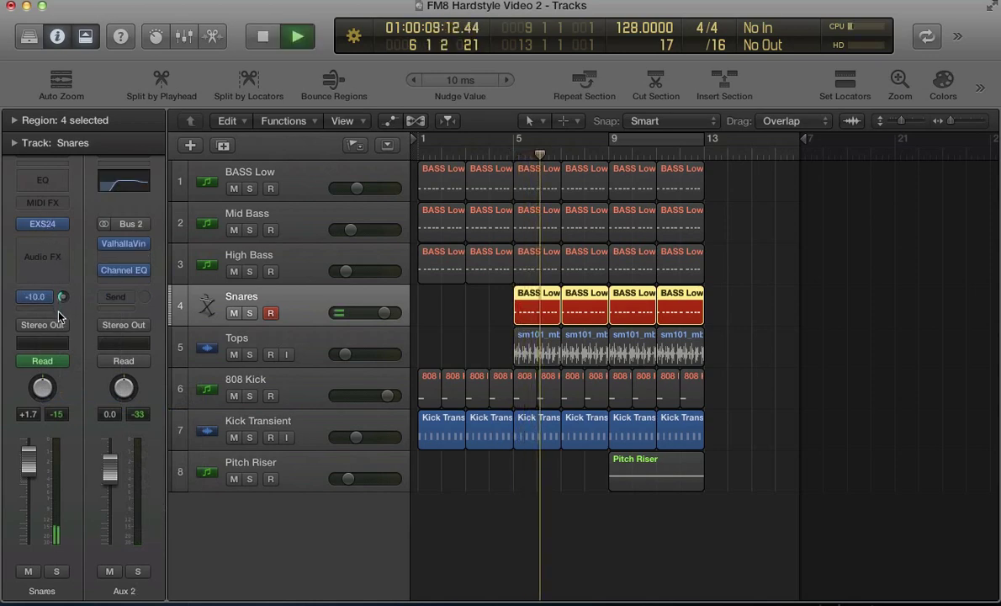
key("space")
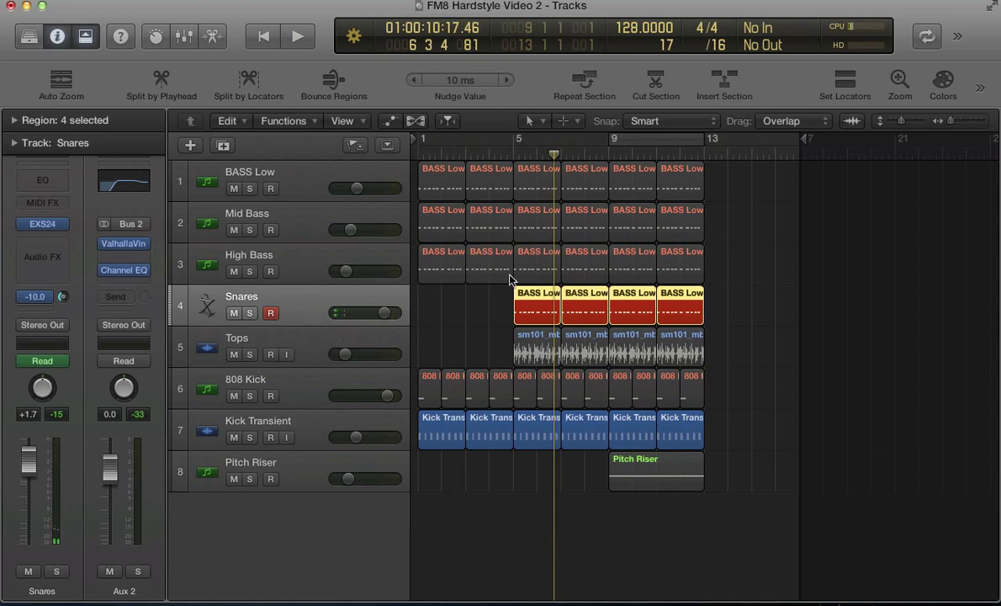
Audition the High Bass region at bar 5 in solo for comparison with the snares
left_click(530, 275)
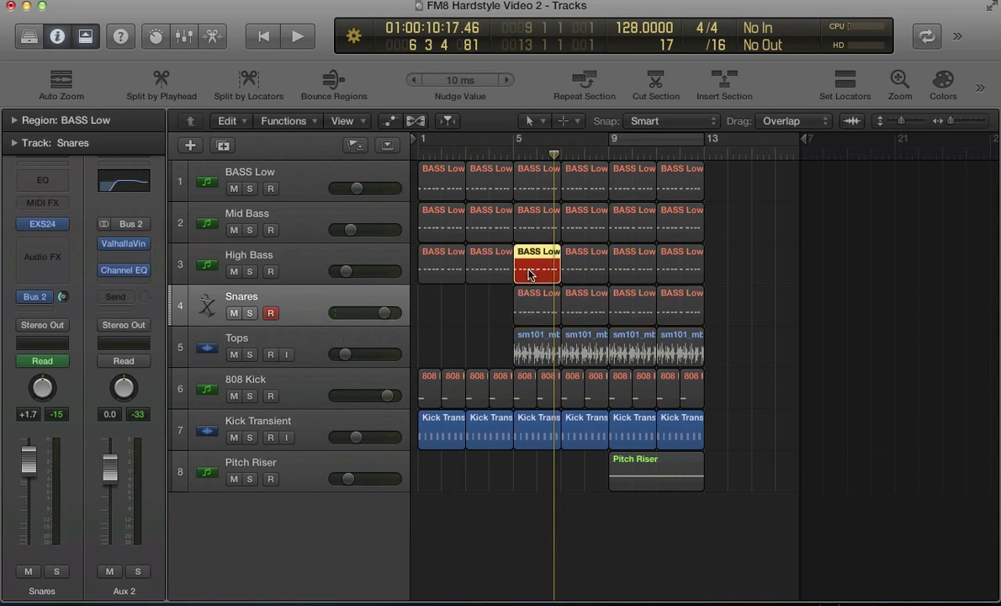
key("space")
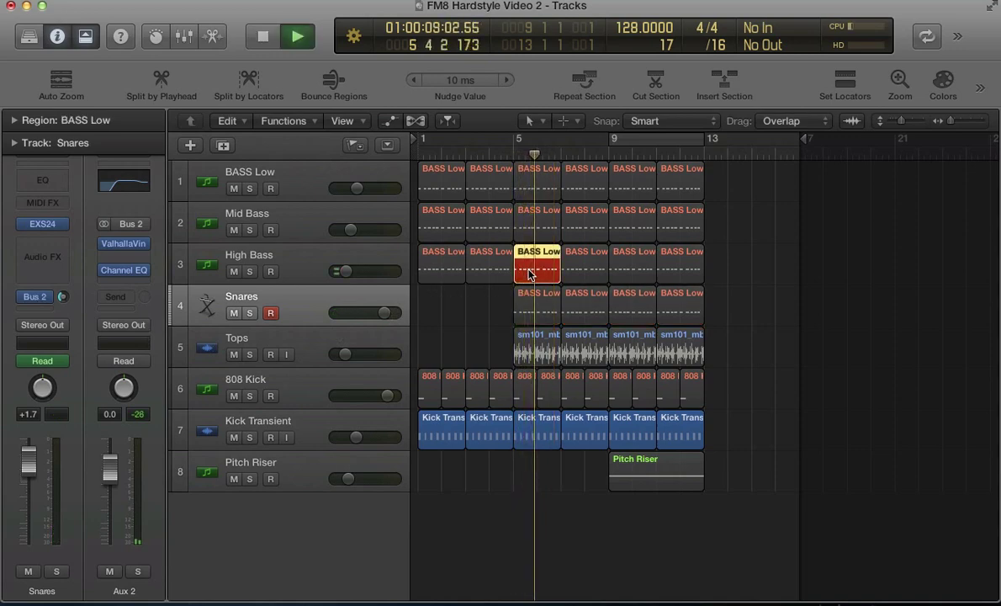
key("space")
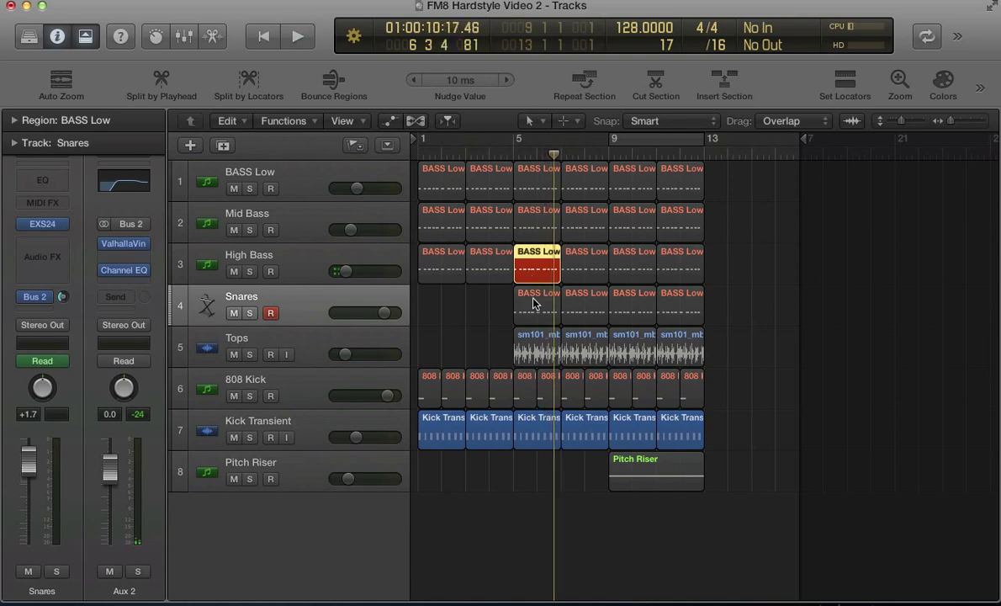
Open the first Snares region in the Piano Roll and check which instrument the Snares track's EXS24 has loaded
left_click(534, 300)
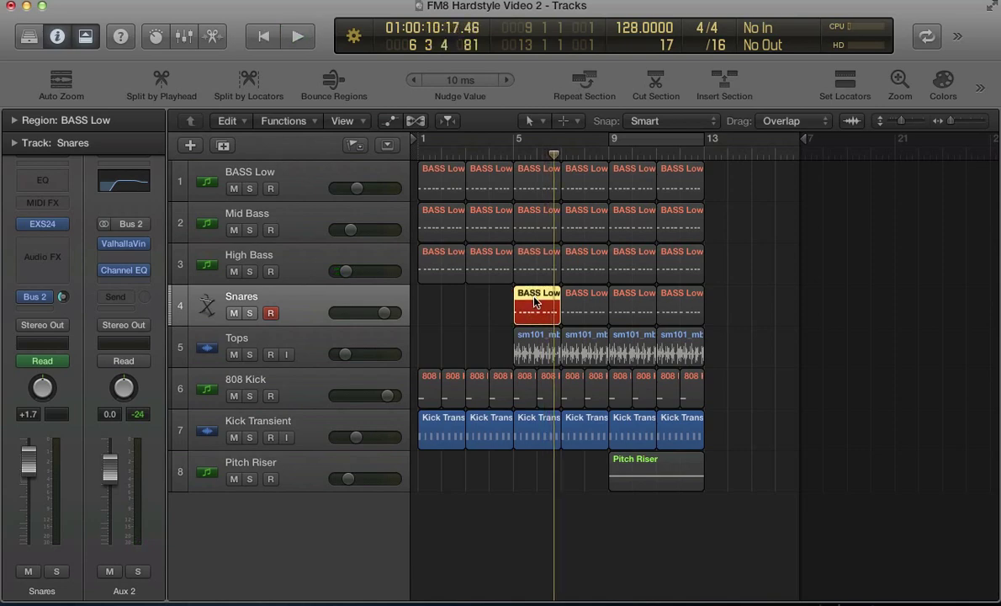
double_click(533, 300)
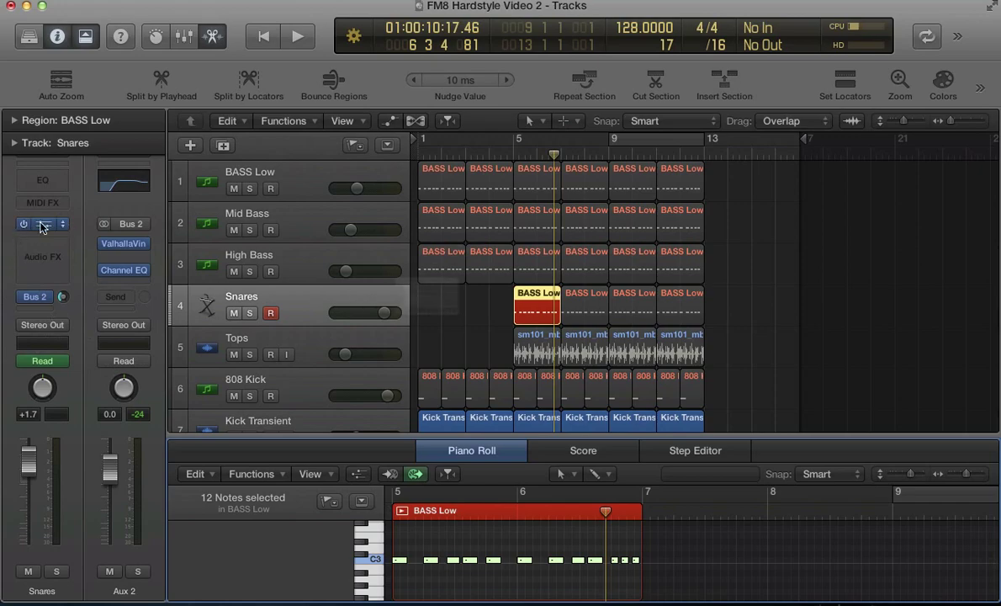
left_click(42, 225)
left_click(404, 123)
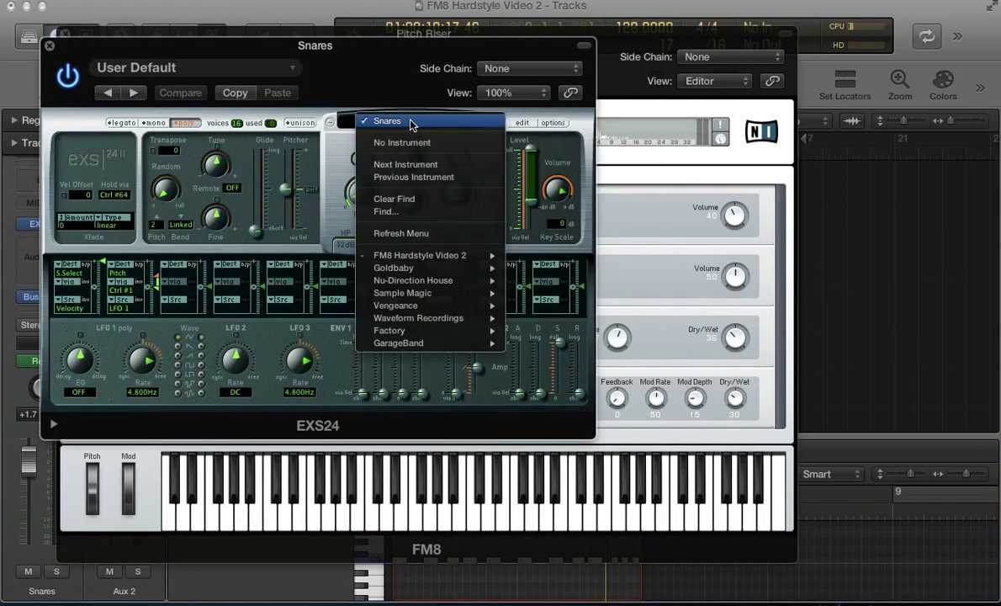
left_click(225, 76)
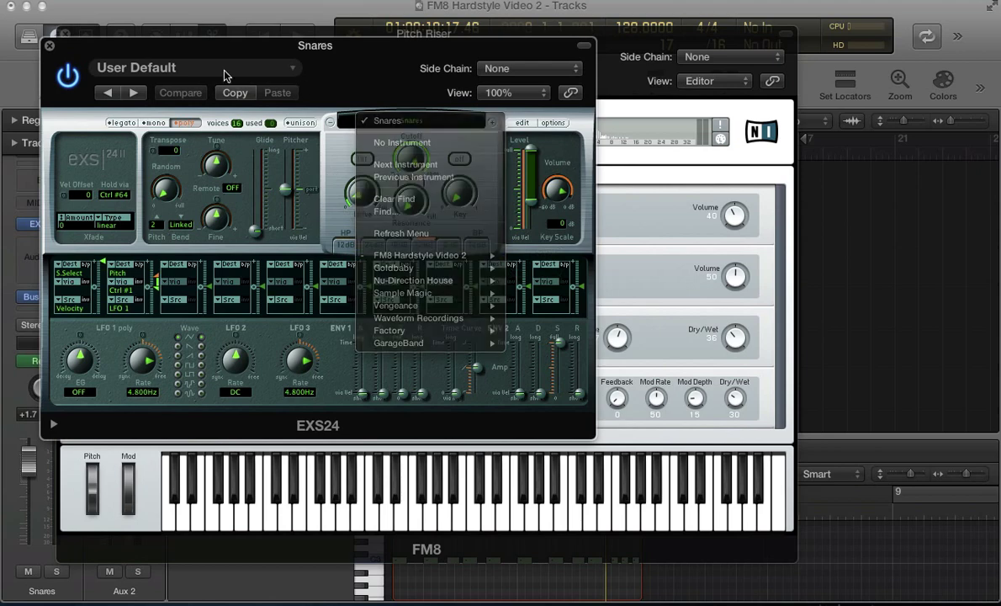
left_click(49, 46)
key("super+w")
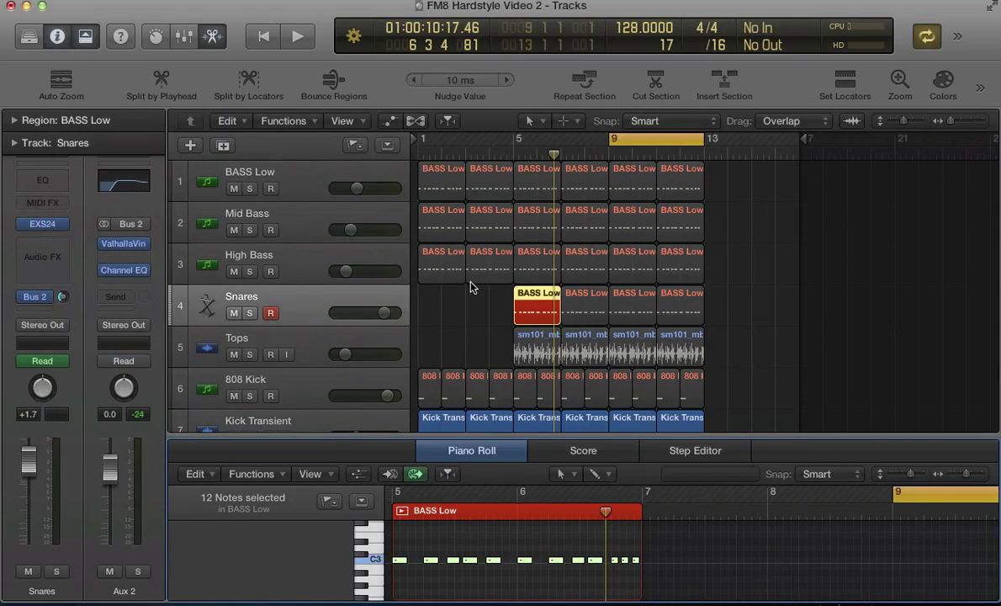
key("super+4")
key("v")
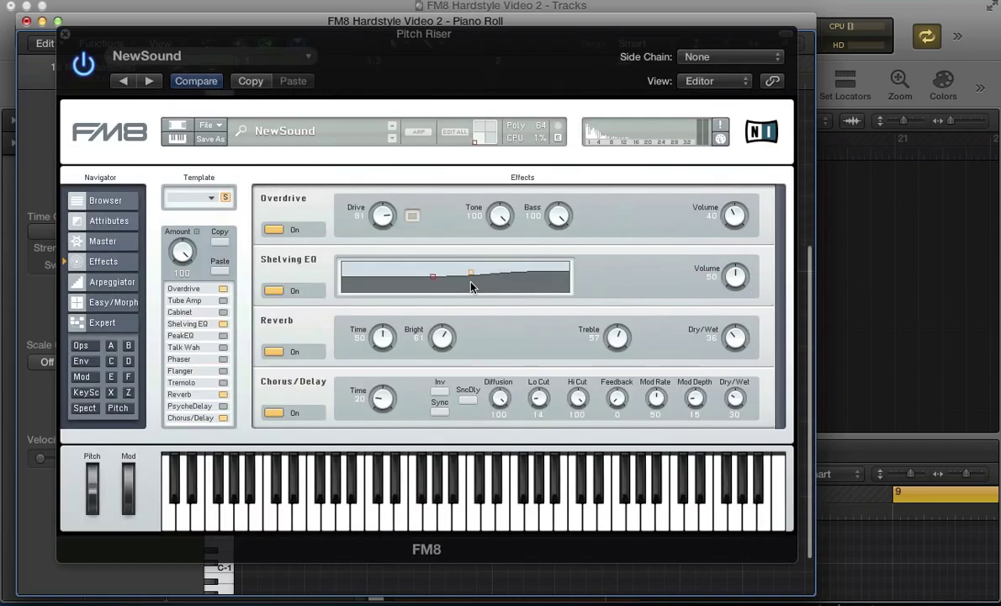
key("super+w")
key("super+w")
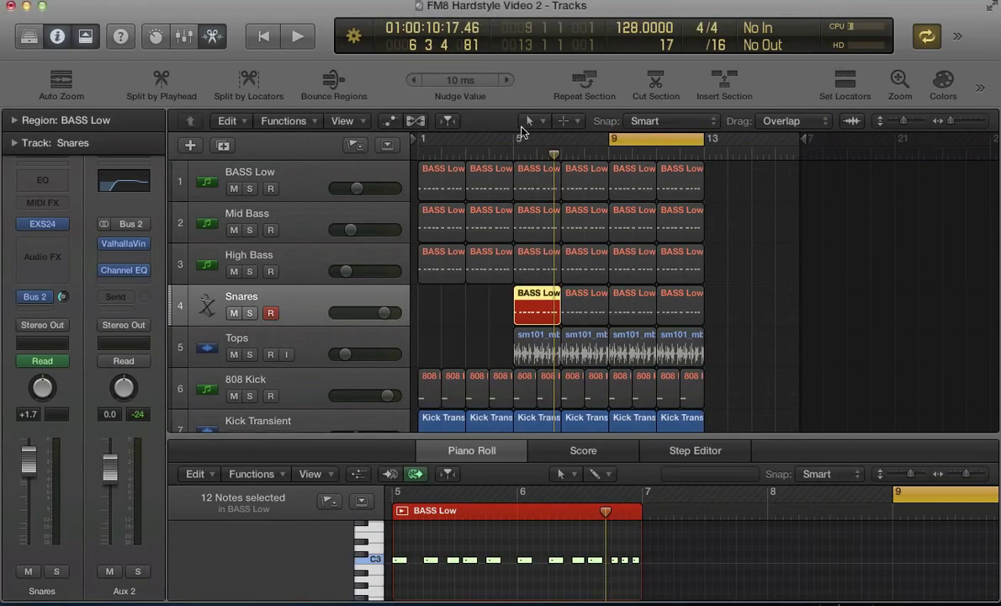
Set the cycle range from bar 5 to bar 7 and start looped playback of the soloed Snares region
left_click_drag(518, 140, 562, 143)
key("space")
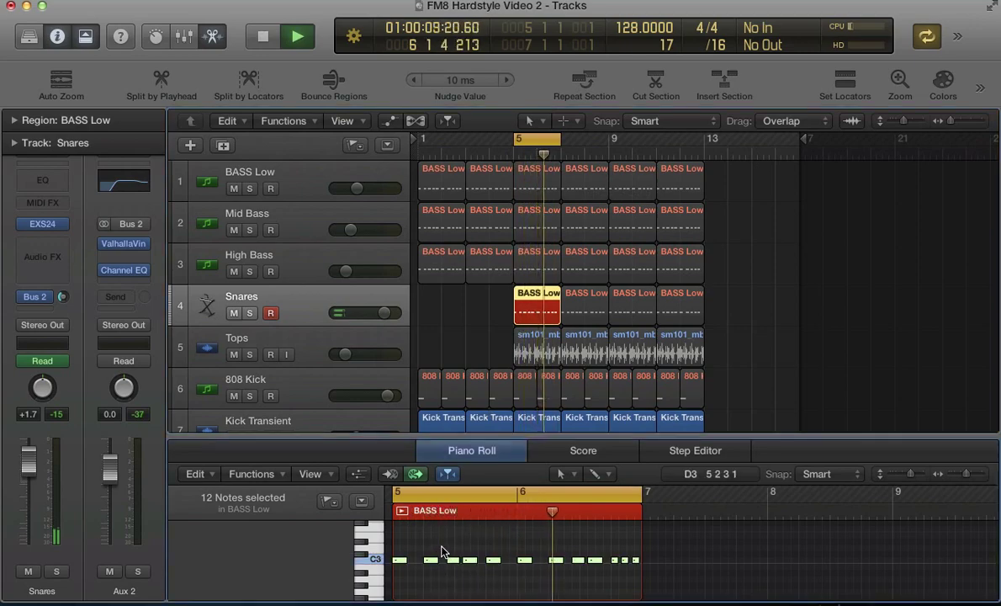
Try the twelve snare notes two semitones lower in solo, return them to C3 and stop playback
key("alt+Down")
key("alt+Down")
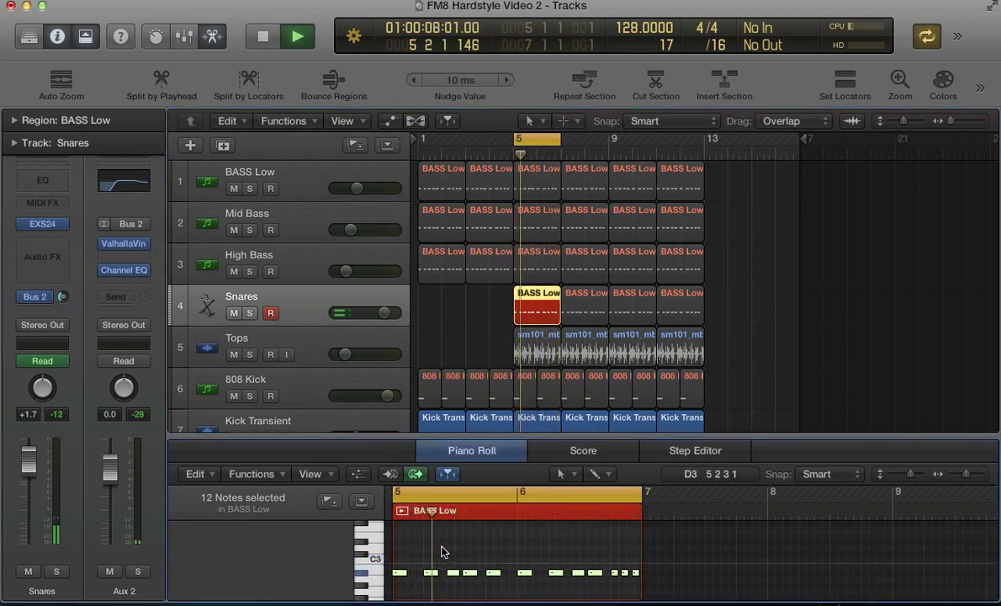
key("alt+Up")
key("alt+Up")
key("space")
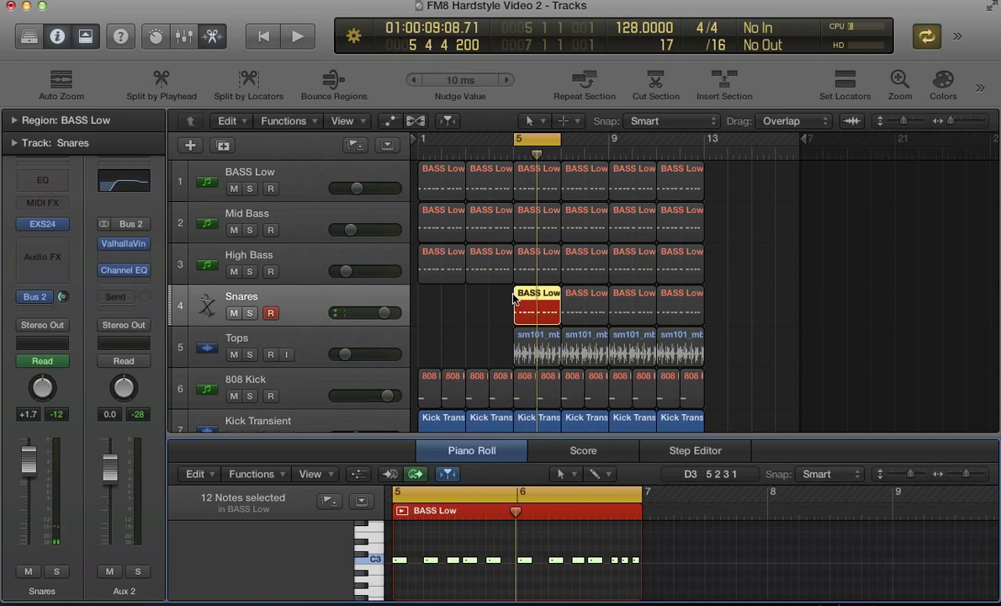
Turn off solo and try the snare notes slightly lower and higher against the full mix, returning them to C3
key("space")
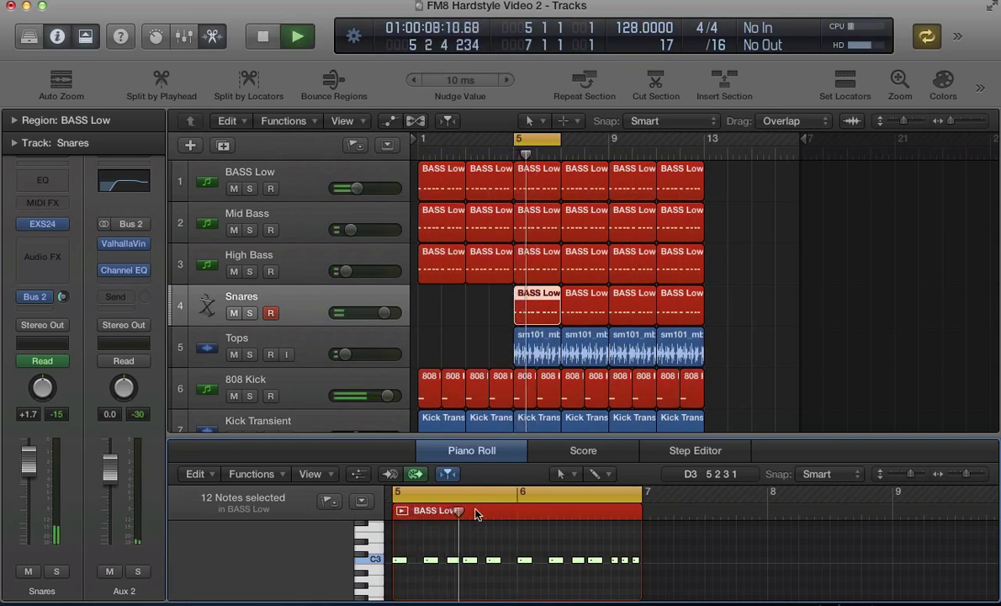
key("alt+Down")
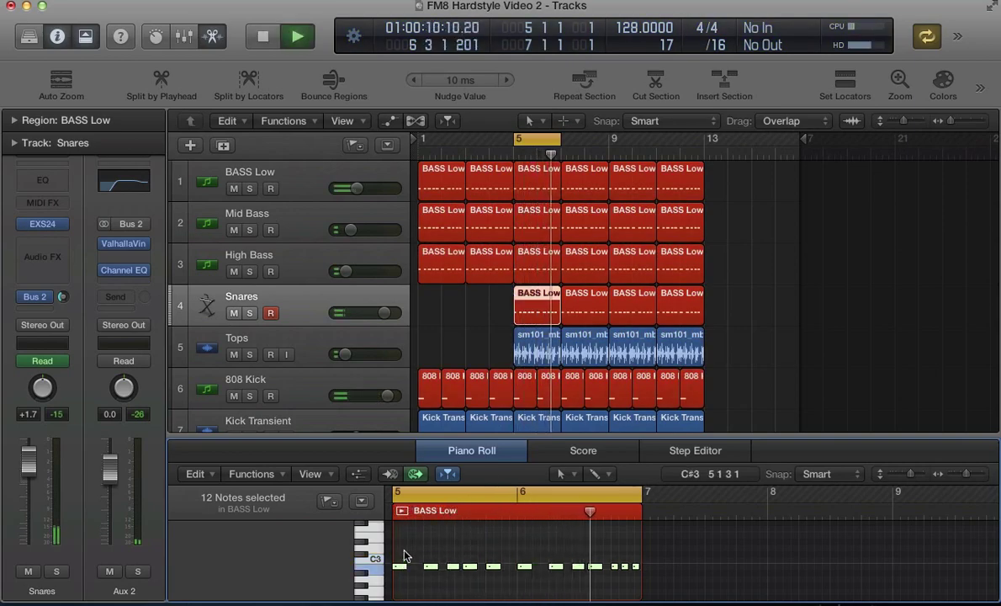
key("alt+Up")
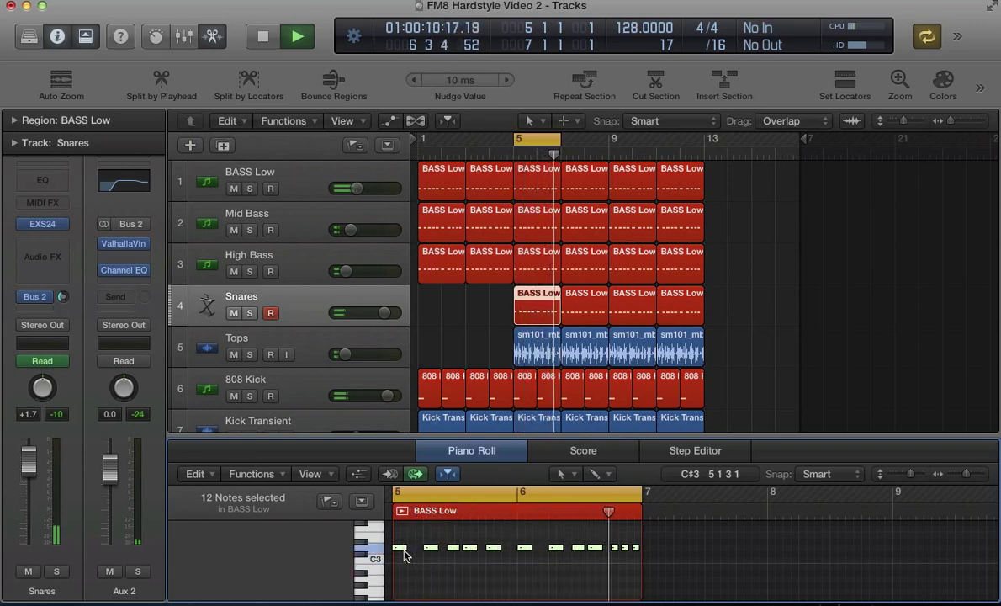
key("alt+Down")
key("space")
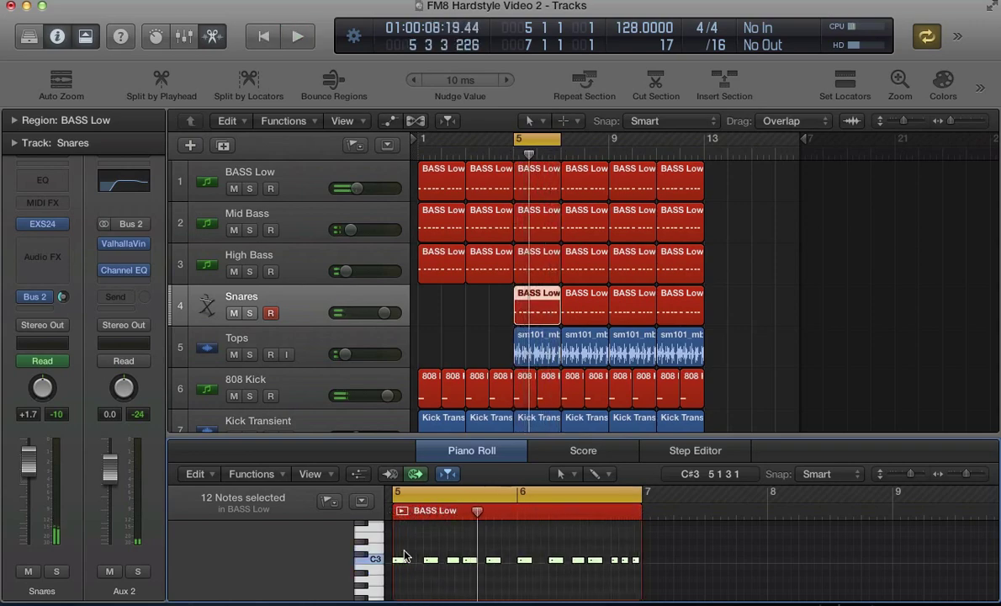
Close the Piano Roll and audition the Snares region at bar 5 in solo
key("e")
key("ctrl+s")
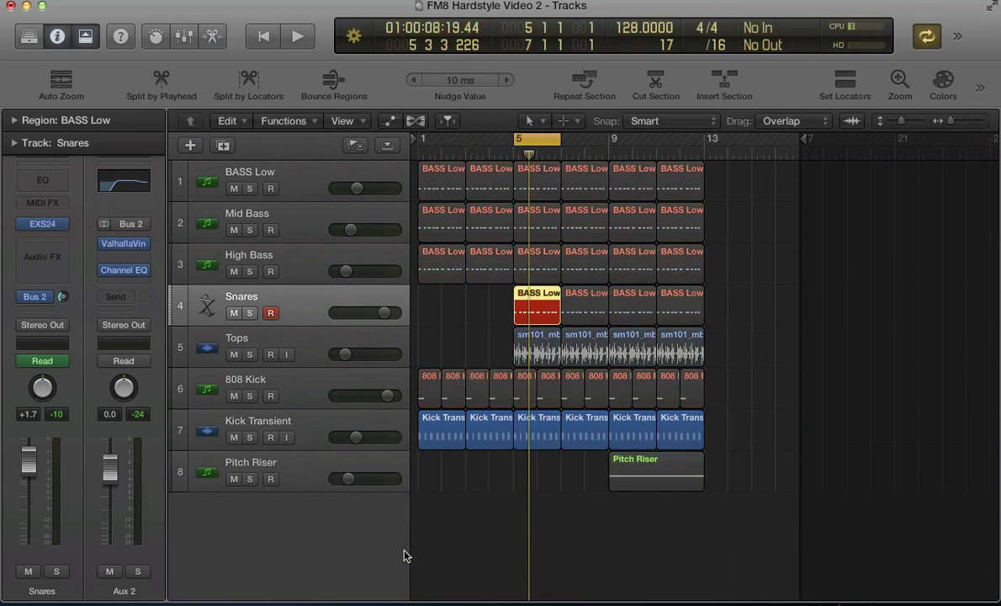
key("space")
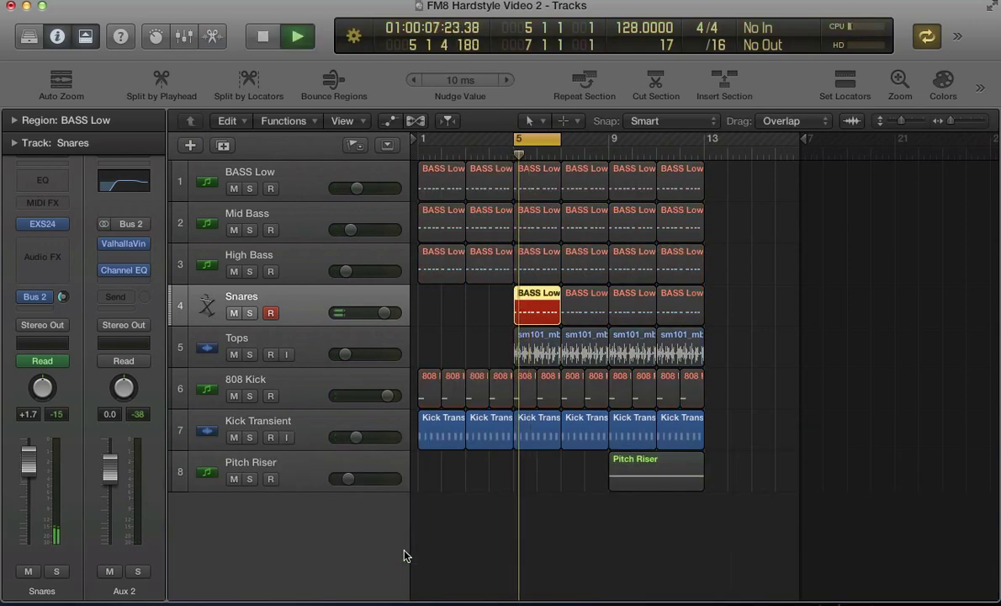
key("space")
Add the bass, 808 Kick, Kick Transient and Tops regions at bar 5 to the soloed selection and play them with the snares
left_click_drag(522, 307, 499, 173)
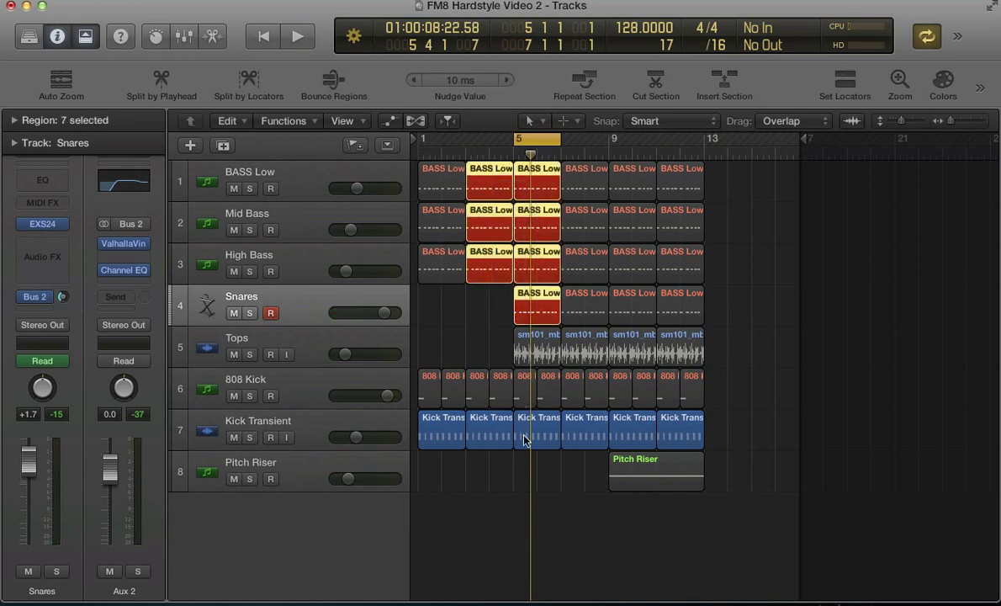
left_click_drag(520, 474, 543, 393)
key("space")
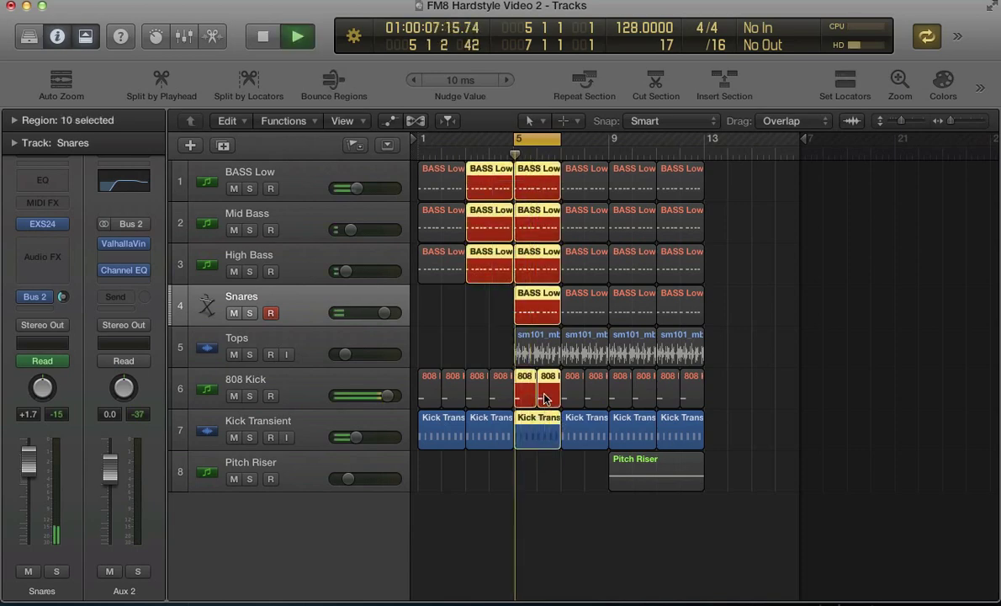
left_click(233, 313)
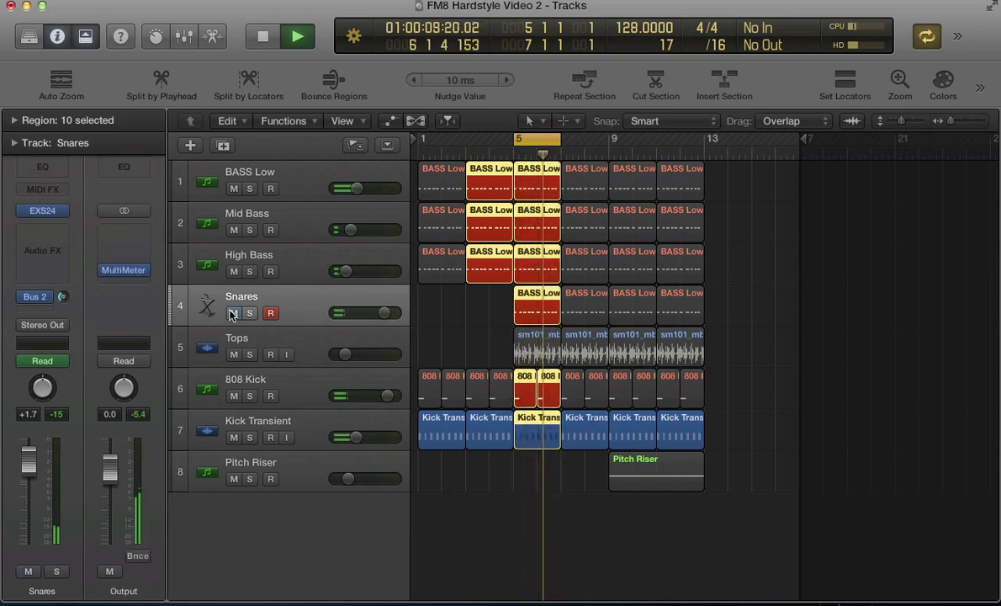
key("space")
left_click(522, 345, "shift")
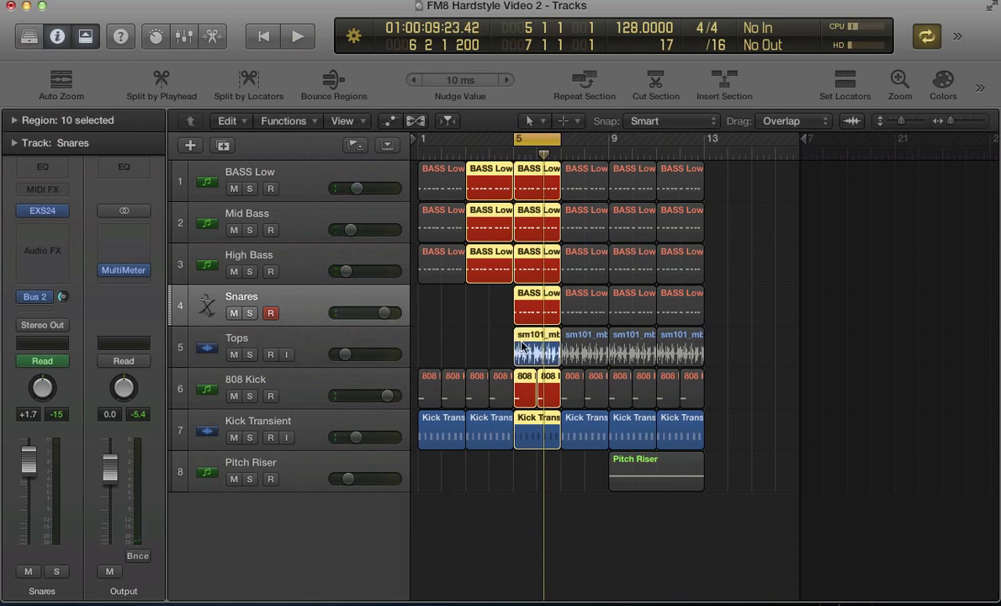
key("space")
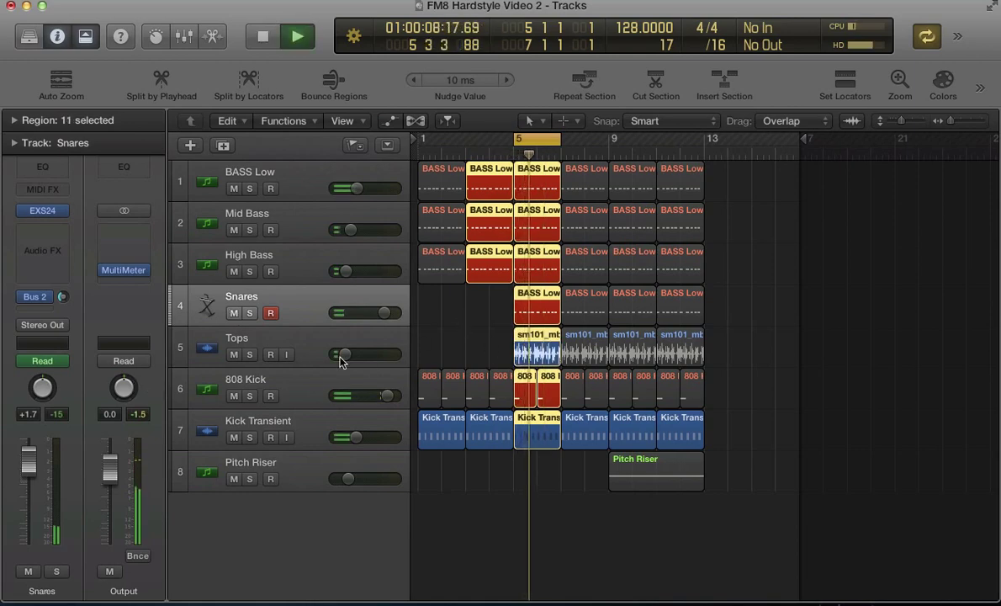
Compare the soloed layers with the Tops track muted and unmuted, and stop playback
left_click(234, 354)
left_click(233, 354)
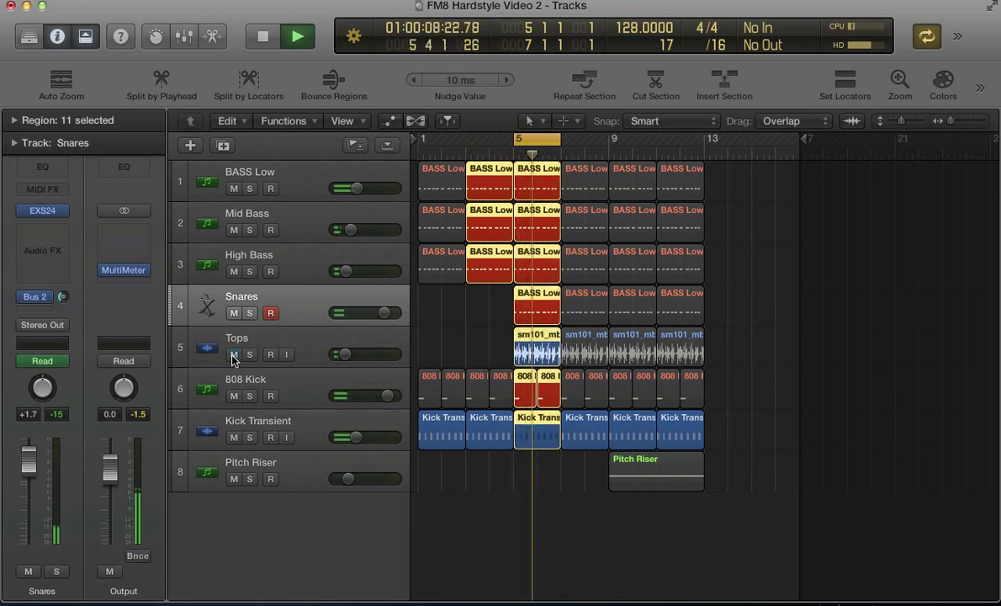
key("space")
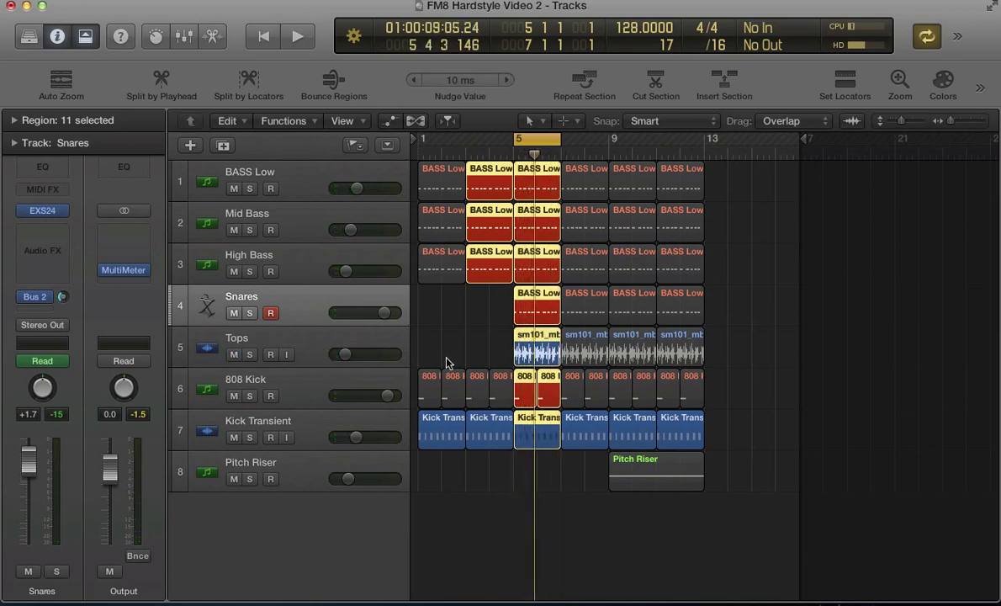
Turn off solo, show the Mixer and play the full mix briefly
left_click(464, 351)
key("x")
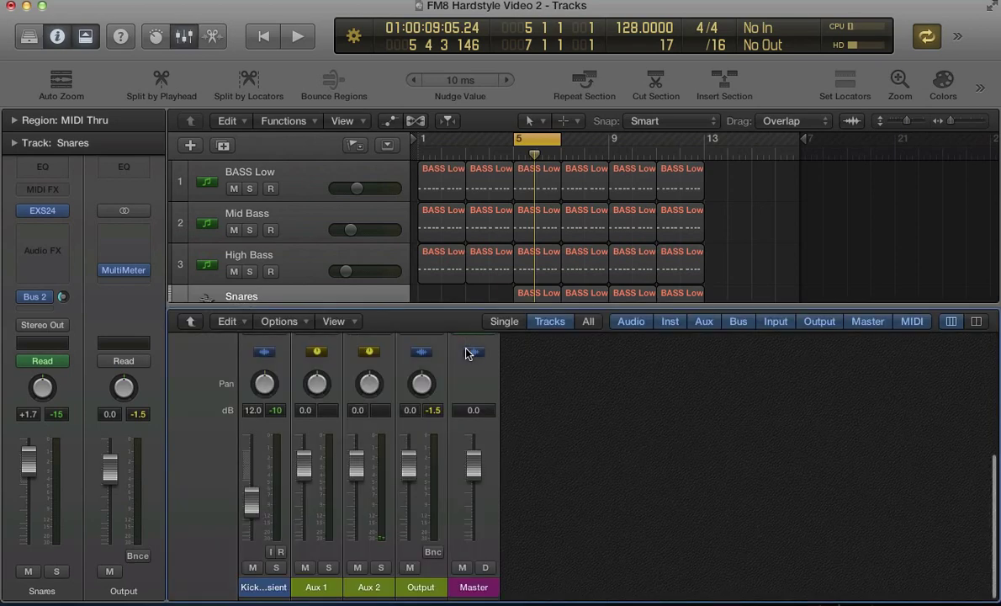
key("super+a")
key("space")
key("space")
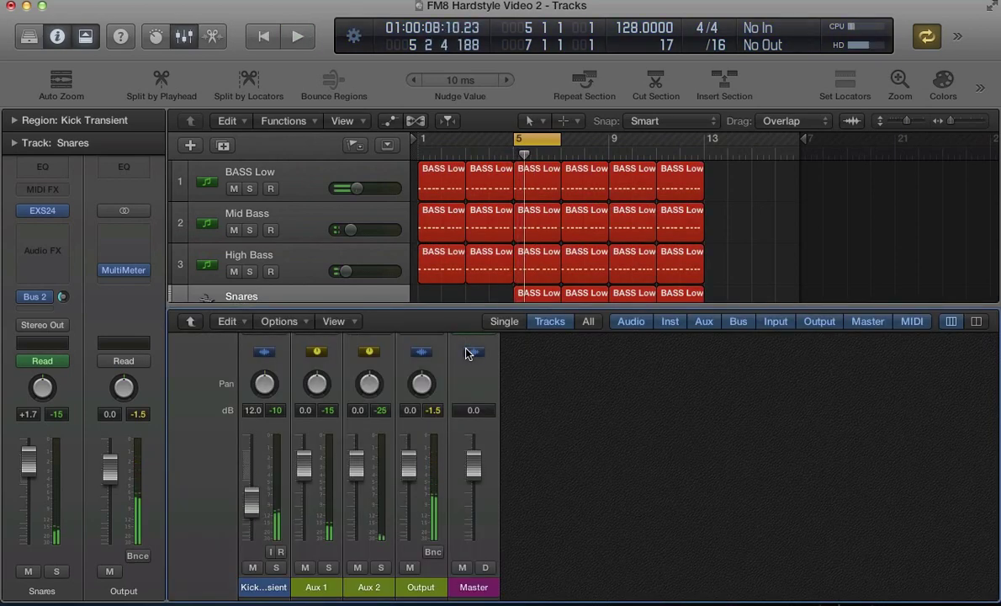
Hide the Mixer, select the High Bass track, view the VolumeShaper curve on Aux 1 and close the plug-in windows
key("x")
left_click(291, 263)
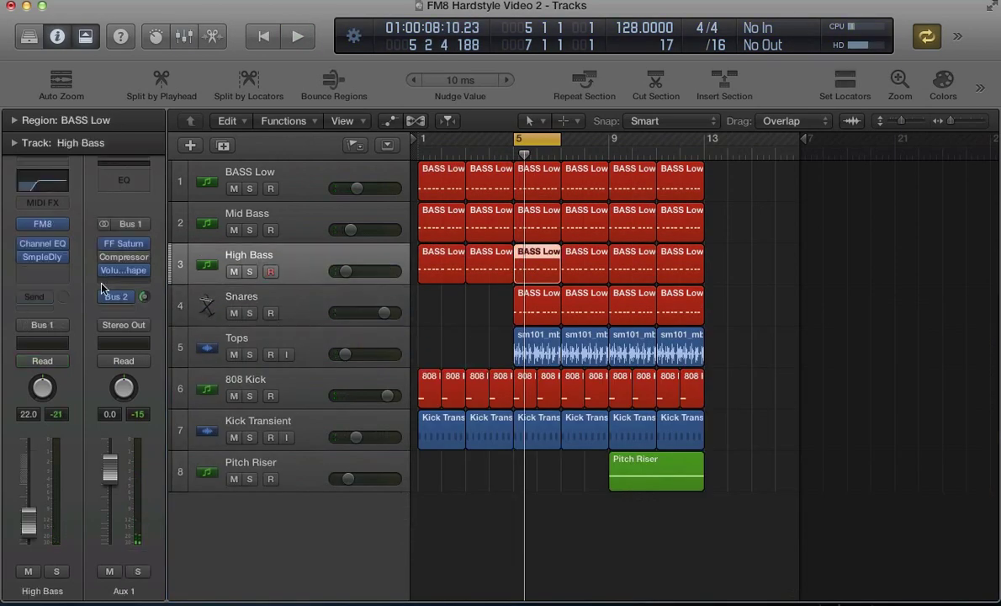
key("v")
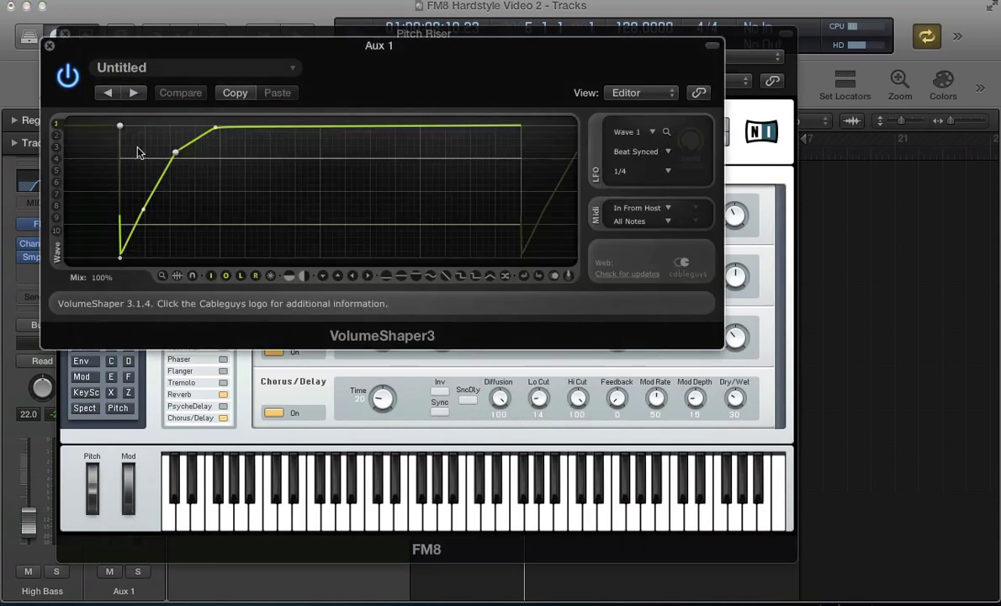
left_click_drag(80, 46, 241, 190)
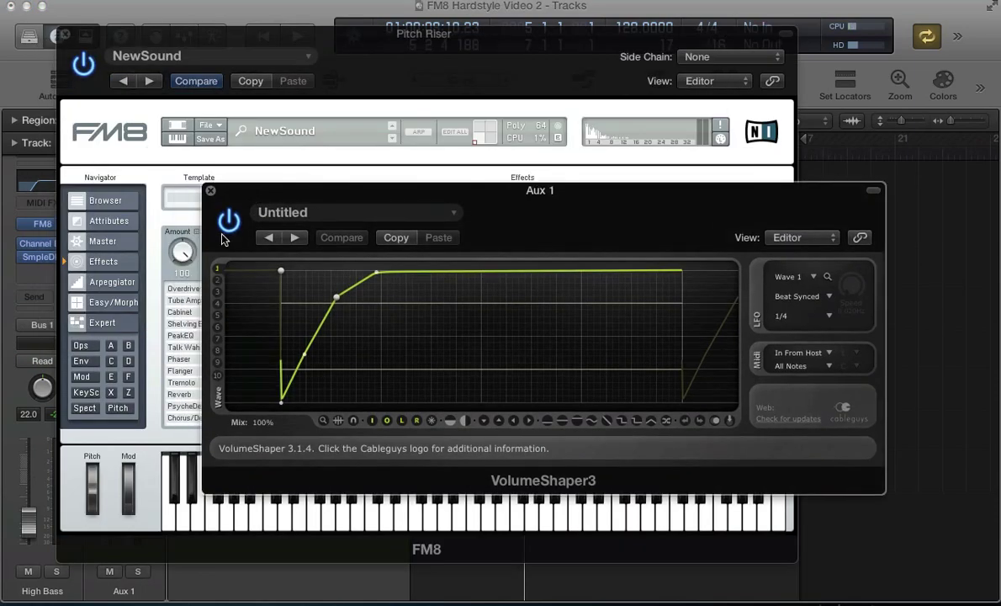
left_click(65, 35)
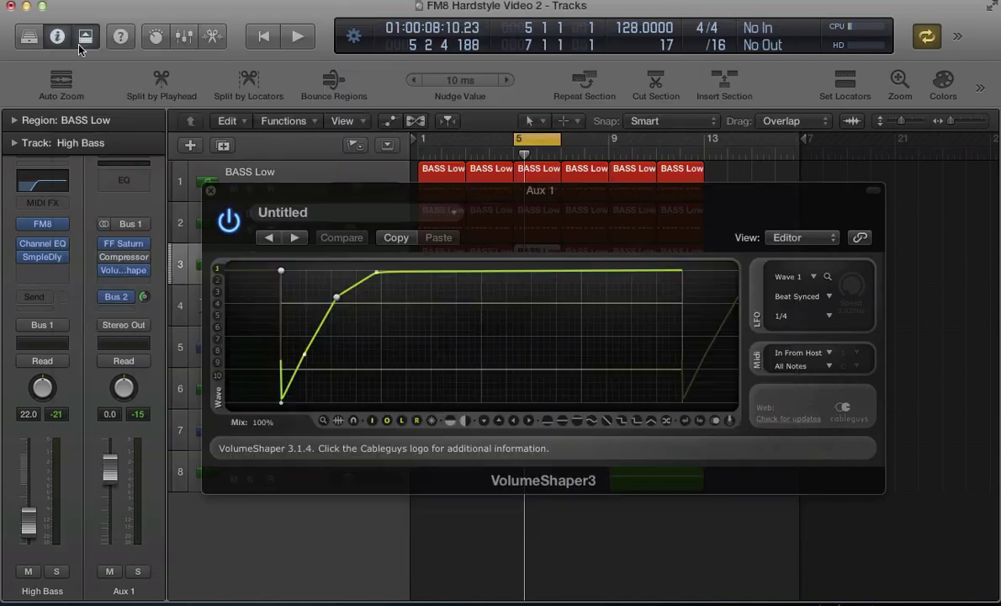
left_click_drag(282, 197, 444, 177)
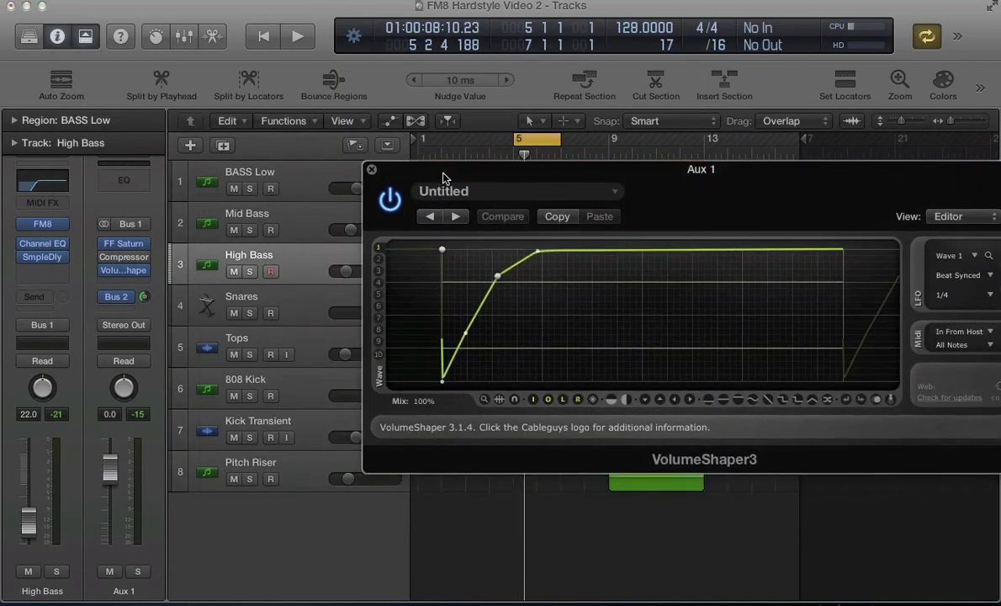
left_click(371, 169)
Select the Tops track and show all channel strips in the Mixer
left_click(317, 349)
key("x")
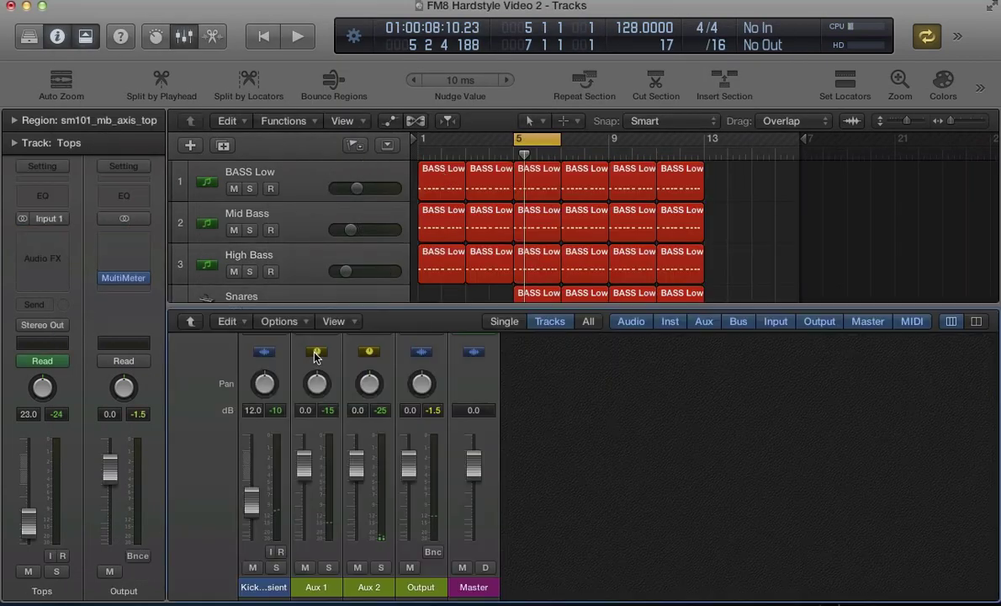
scroll(485, 430, "up", 5)
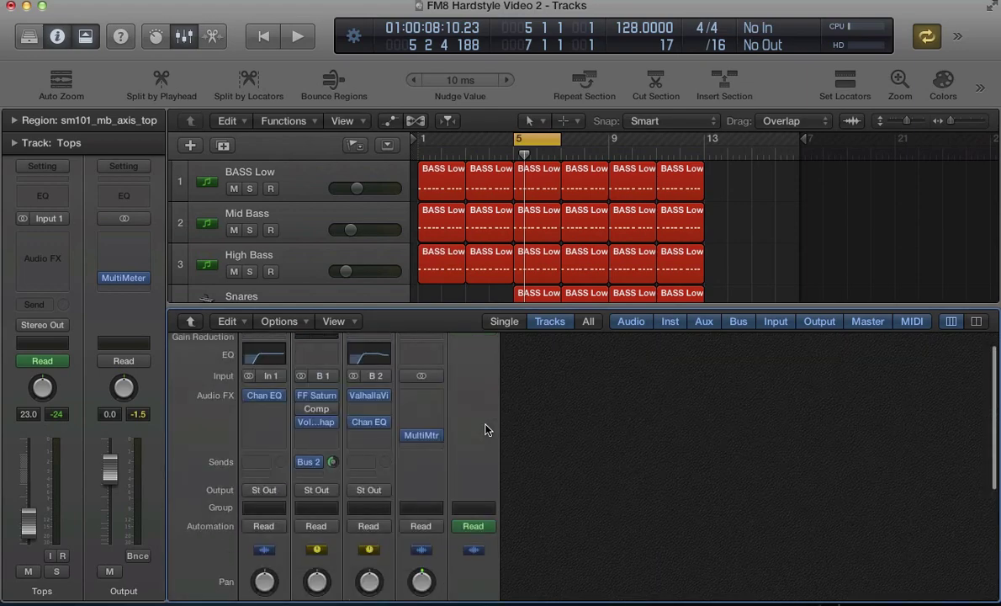
scroll(486, 430, "down", 5)
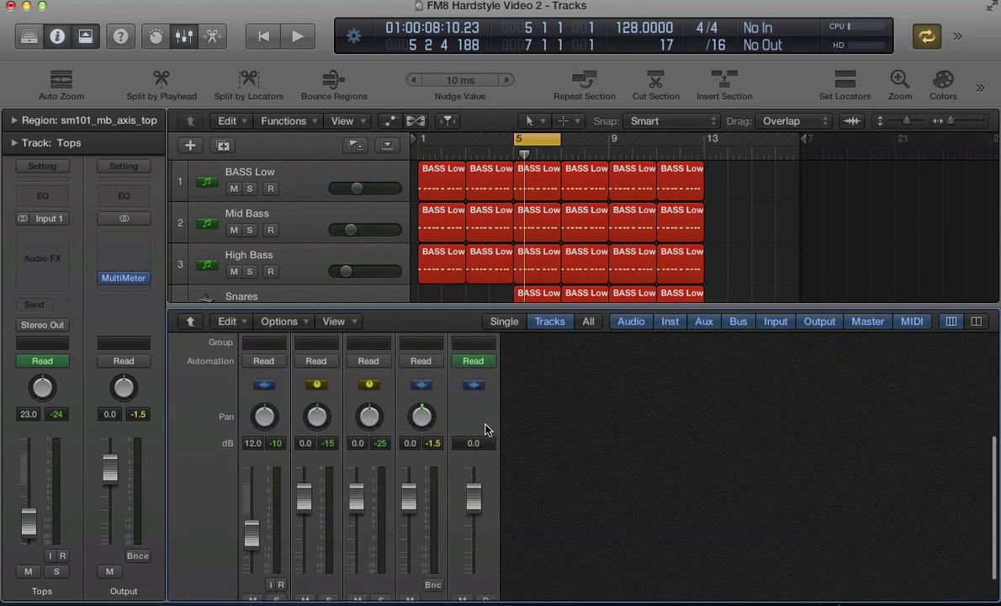
scroll(451, 347, "up", 6)
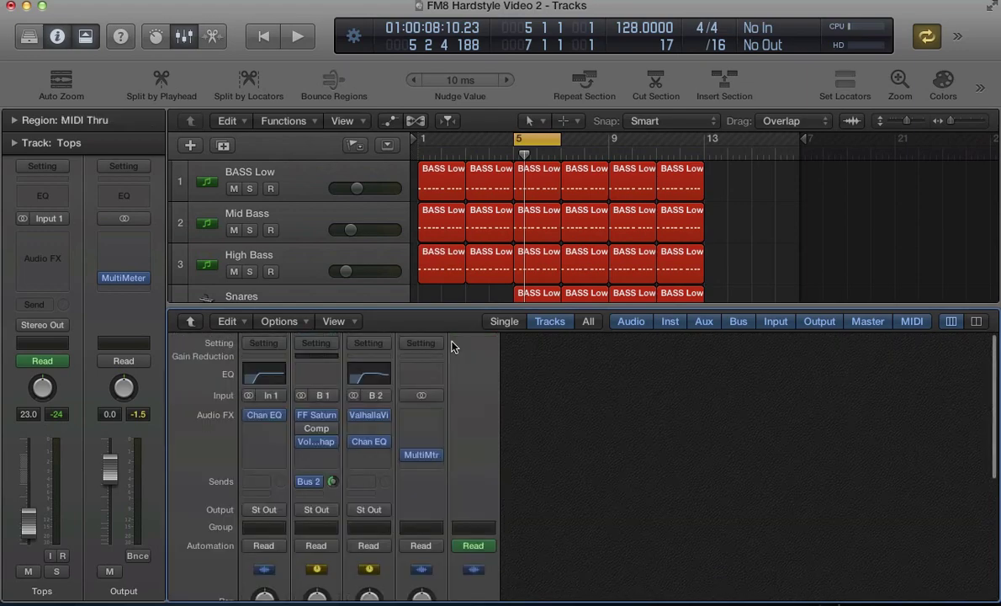
left_click(587, 323)
scroll(516, 404, "down", 3)
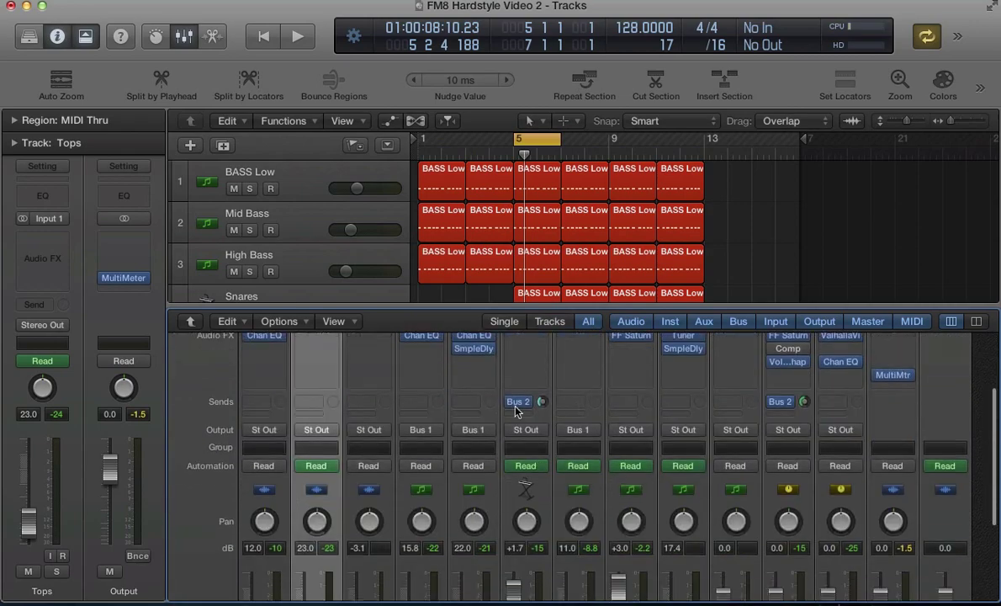
Copy the VolumeShaper effect from Aux 1 onto the Prelisten channel strip
mouse_move(827, 339)
scroll(738, 488, "down", 4)
scroll(741, 491, "up", 7)
key("x")
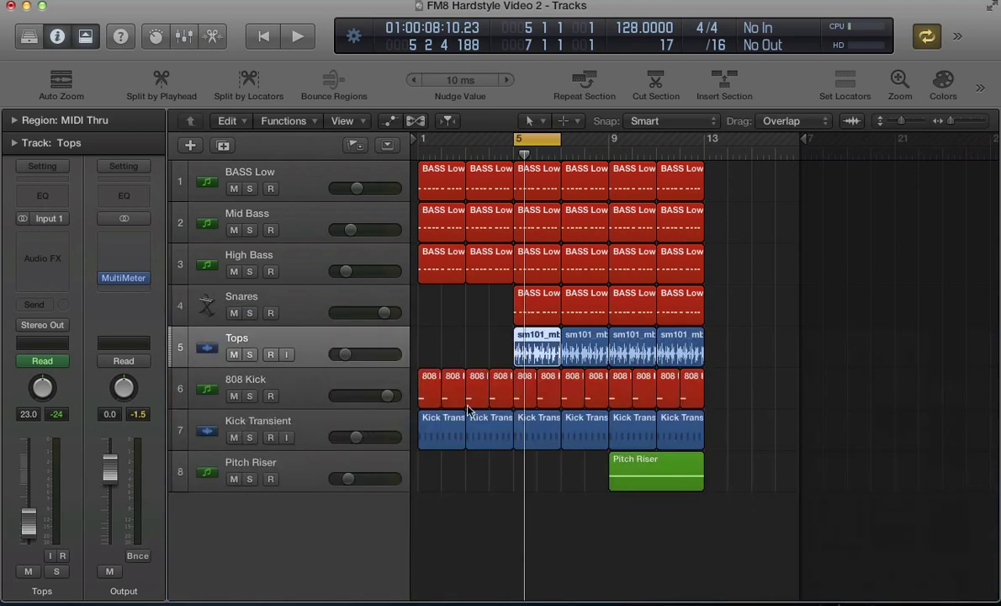
key("x")
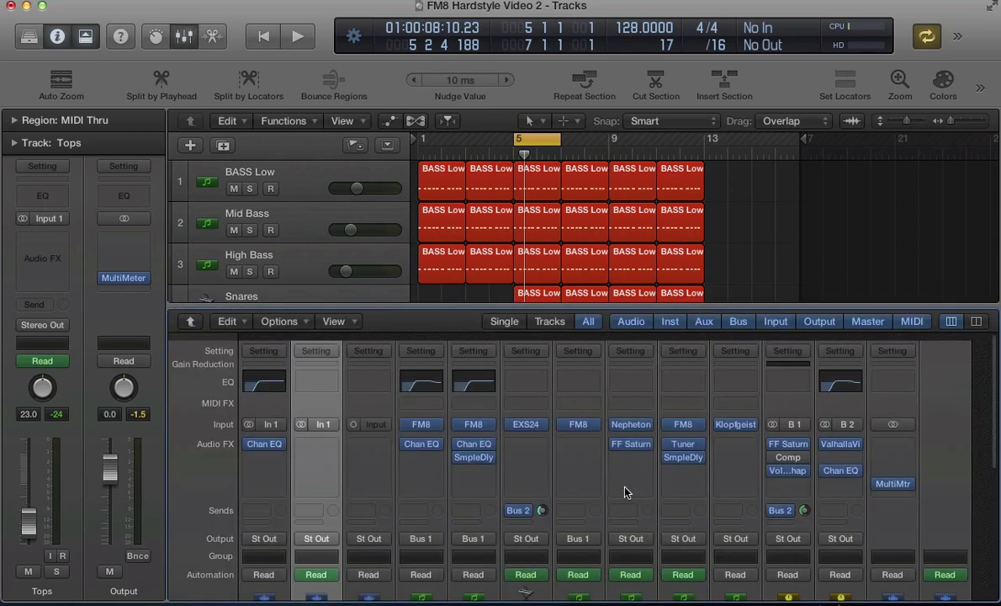
mouse_move(795, 471)
left_click_drag(795, 472, 774, 475)
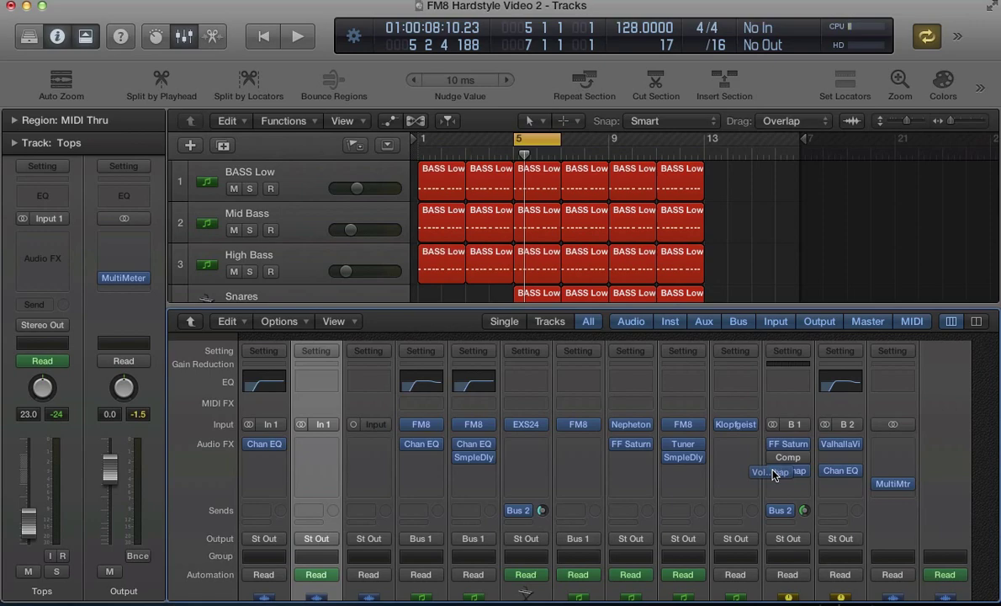
left_click_drag(774, 475, 369, 444)
Move the copied VolumeShaper from the Prelisten channel strip to the Tops channel strip
scroll(375, 476, "down", 10)
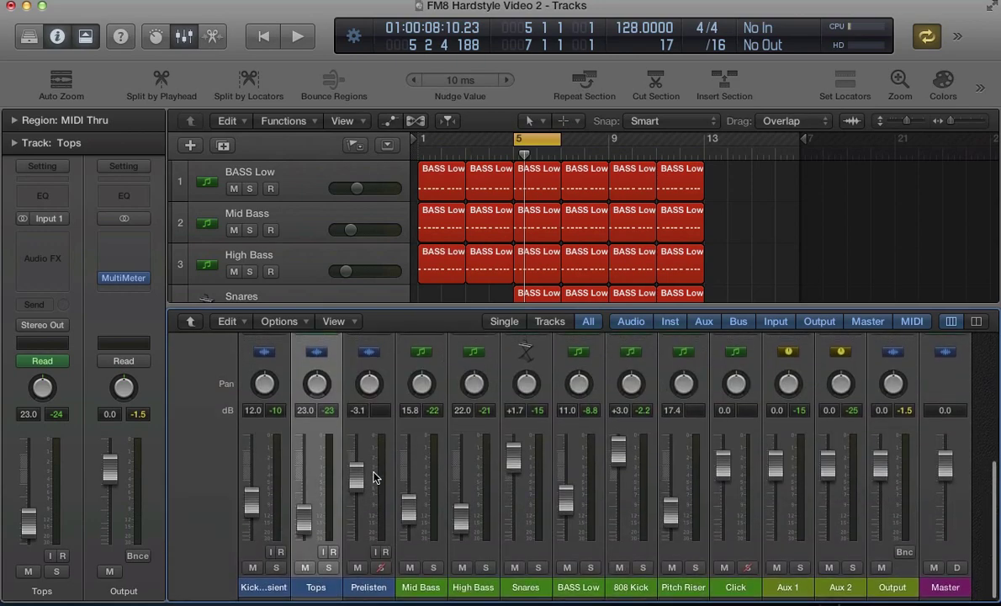
scroll(374, 478, "up", 10)
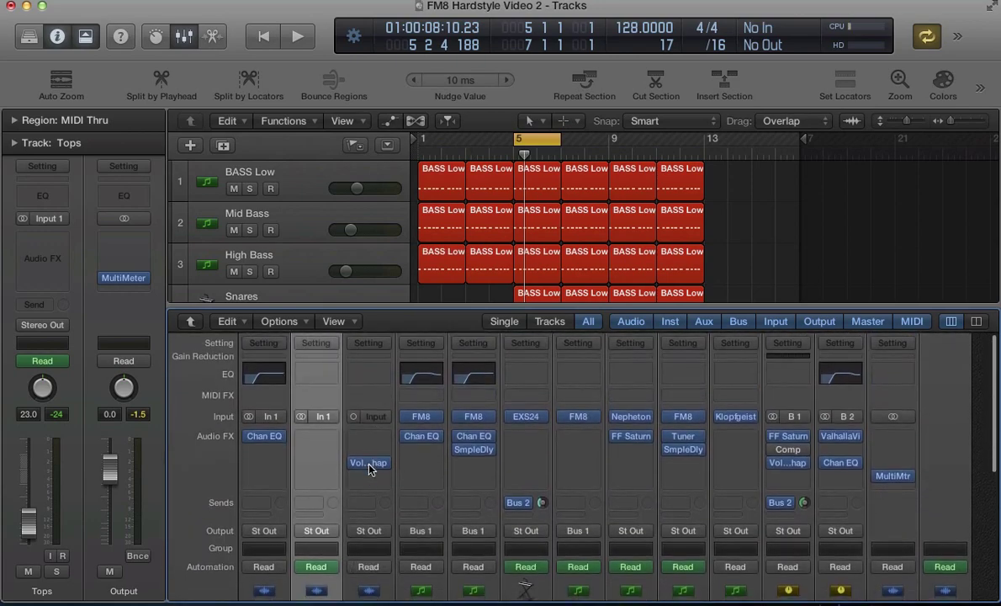
left_click(313, 464)
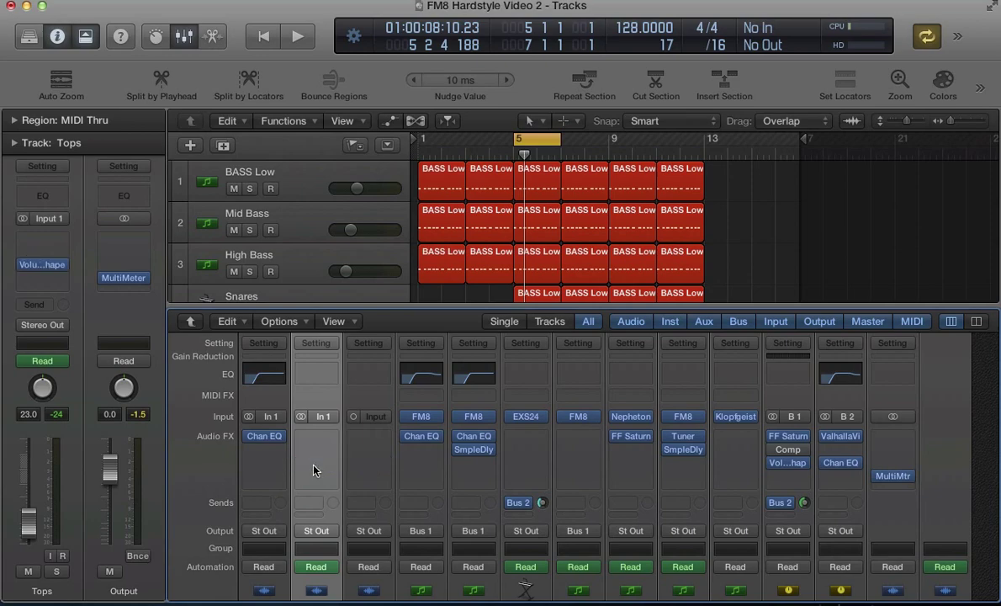
left_click(314, 464)
left_click(314, 463)
Hide the Mixer and audition the Tops region at bar 5 in solo with VolumeShaper active
key("x")
key("space")
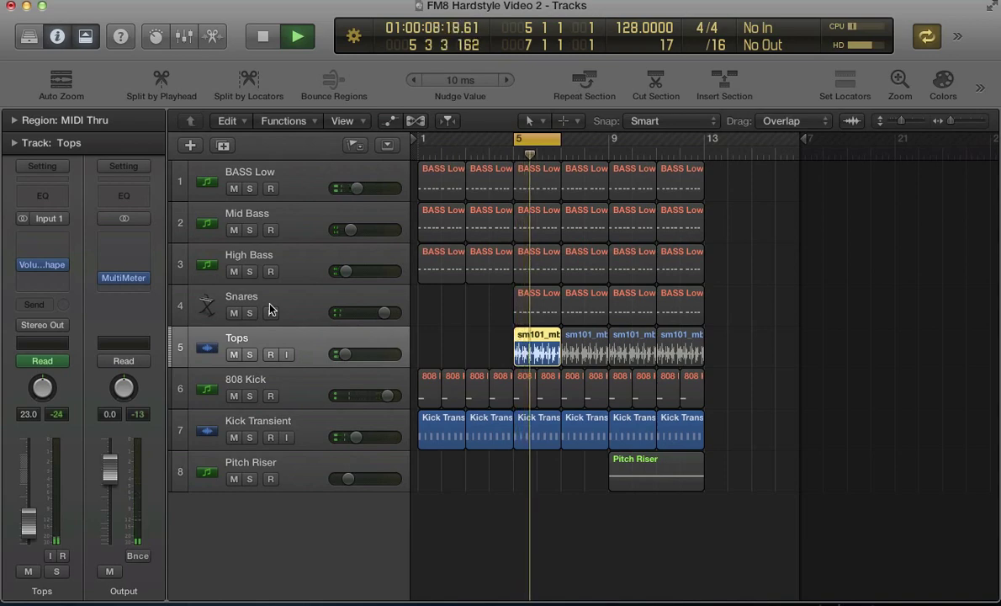
key("XF86AudioRaiseVolume")
key("XF86AudioLowerVolume")
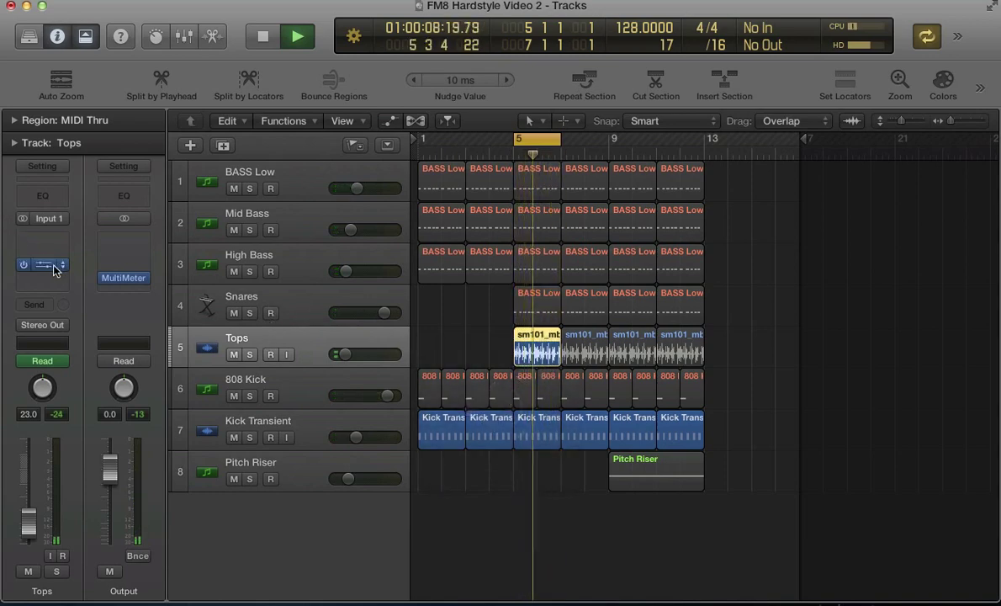
Inspect the VolumeShaper curve on the Tops track and close both VolumeShaper windows
mouse_move(46, 266)
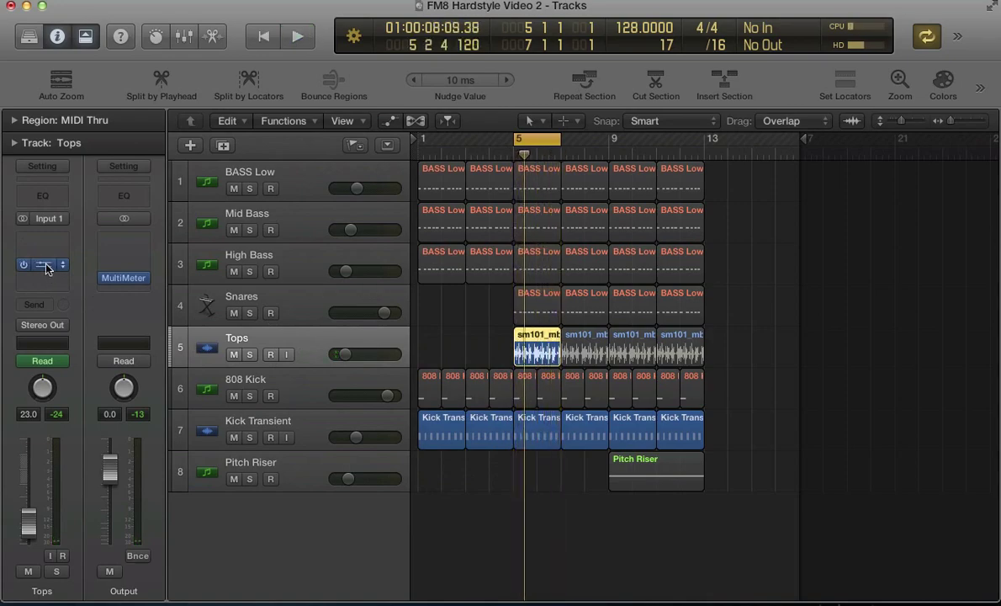
left_click(42, 266)
left_click_drag(122, 44, 382, 275)
left_click_drag(397, 174, 282, 128)
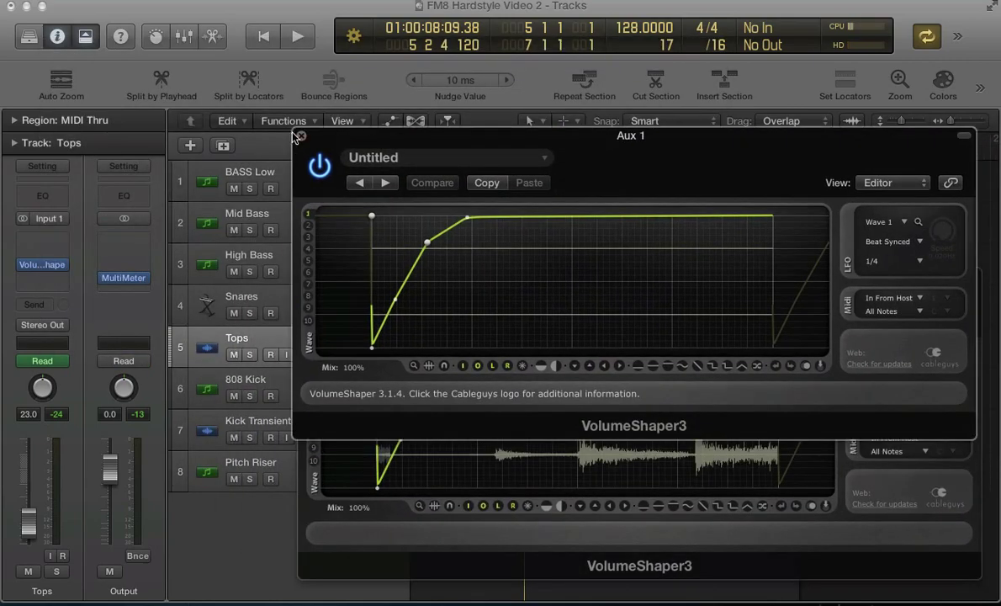
left_click(256, 124)
left_click(306, 276)
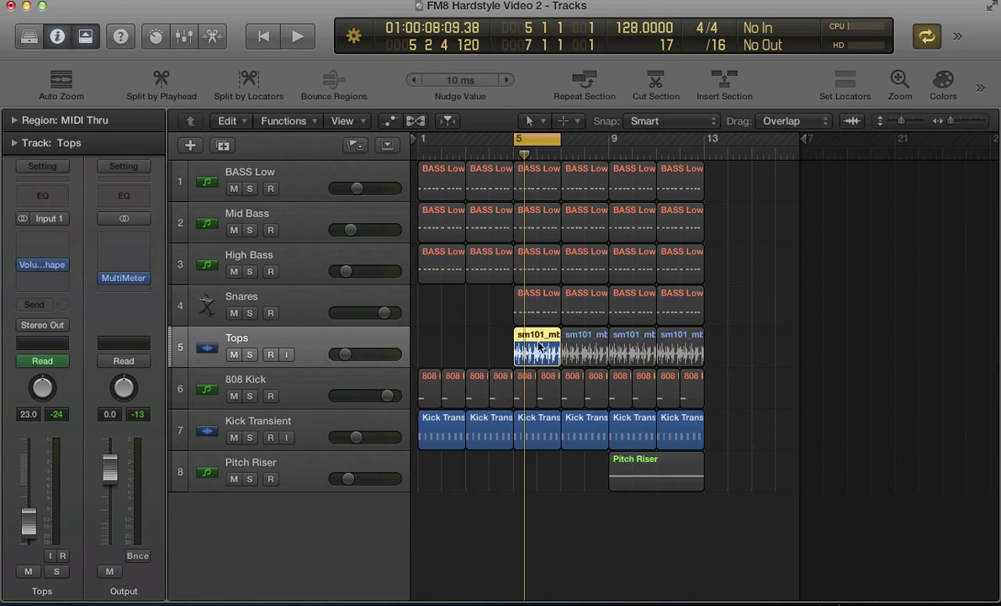
Turn off solo and cycle mode, and play the full arrangement from the beginning
left_click(449, 353)
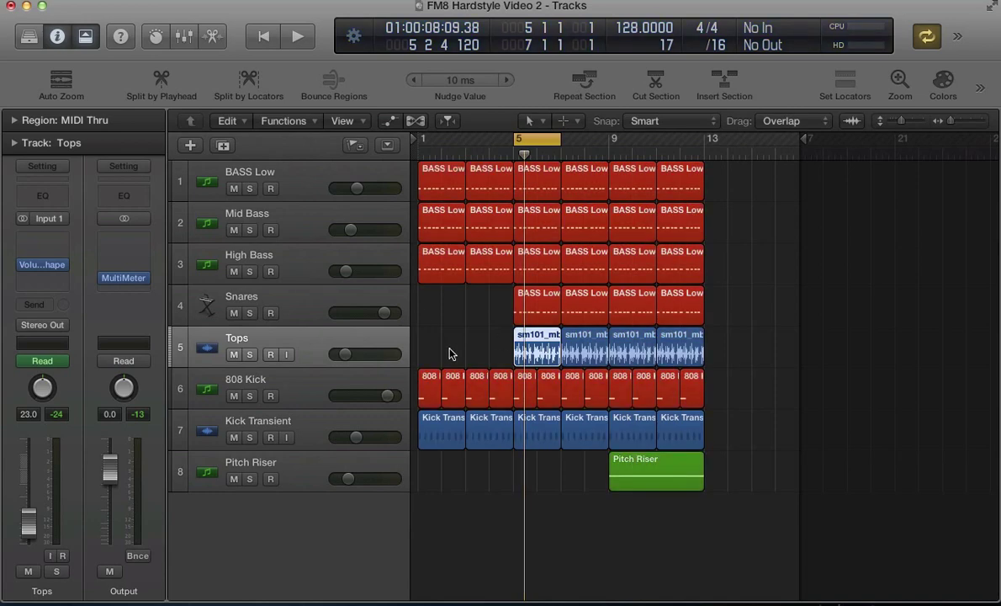
key("space")
left_click(529, 139)
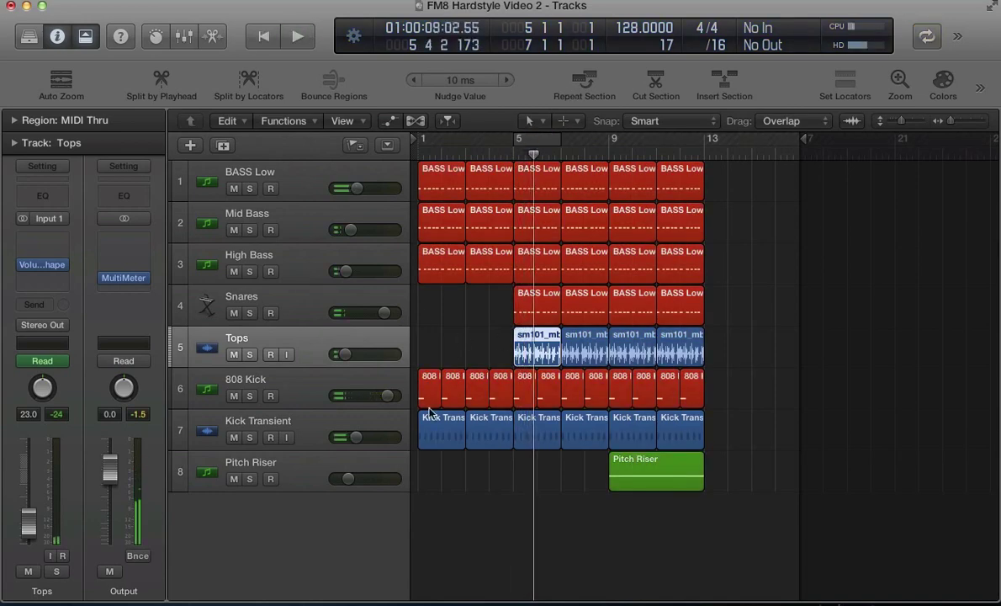
left_click(438, 434)
key("Return")
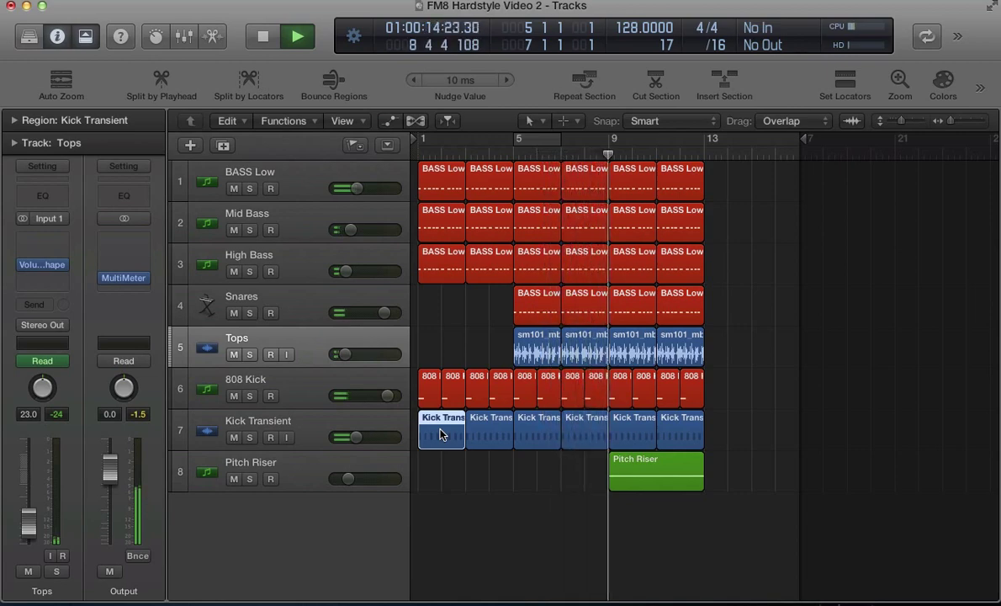
Lower the Pitch Riser track's volume to -19.5 dB, stop playback and return the playhead to bar 1
left_click(347, 466)
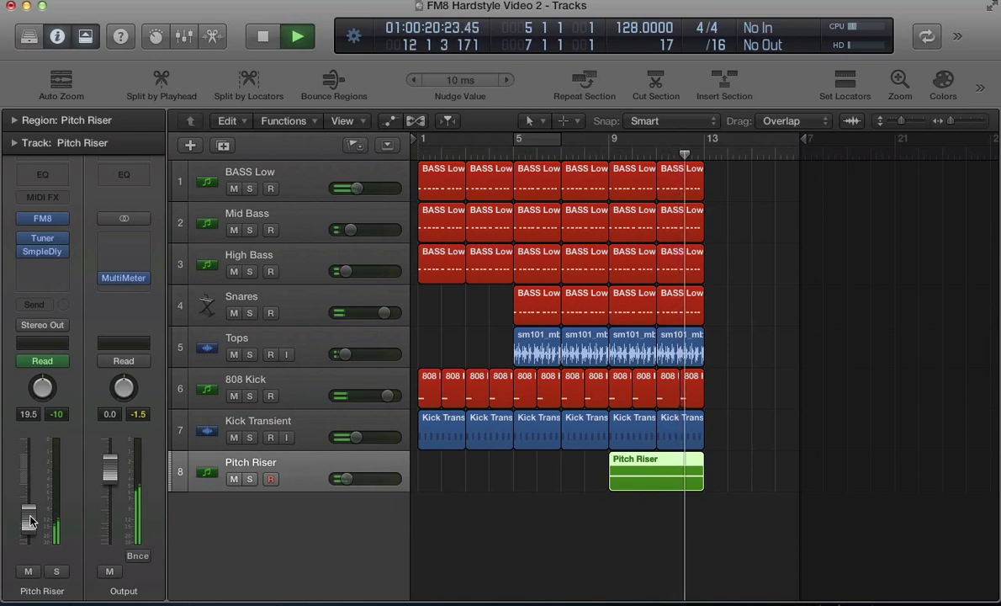
key("space")
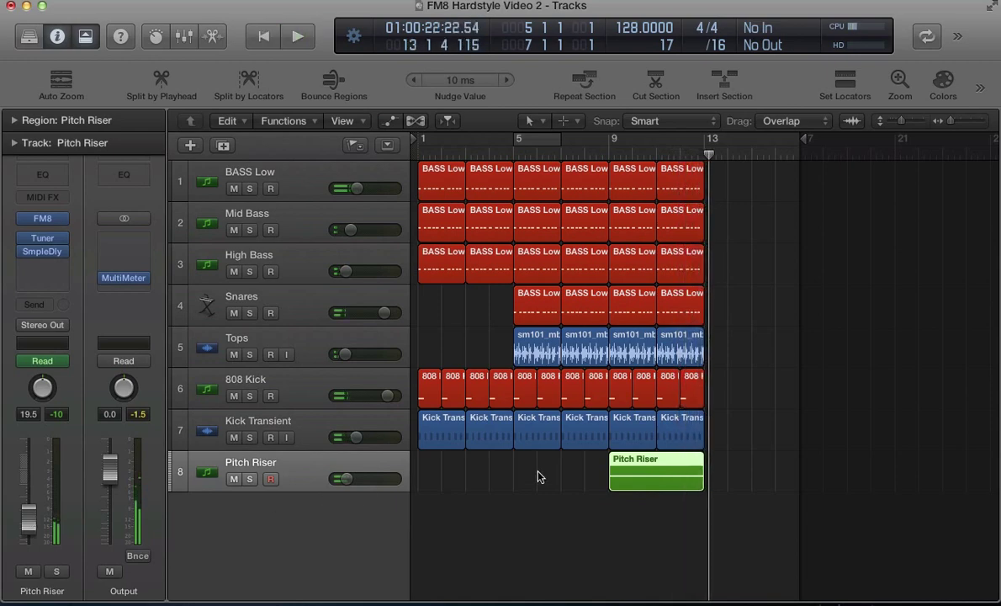
key("Return")
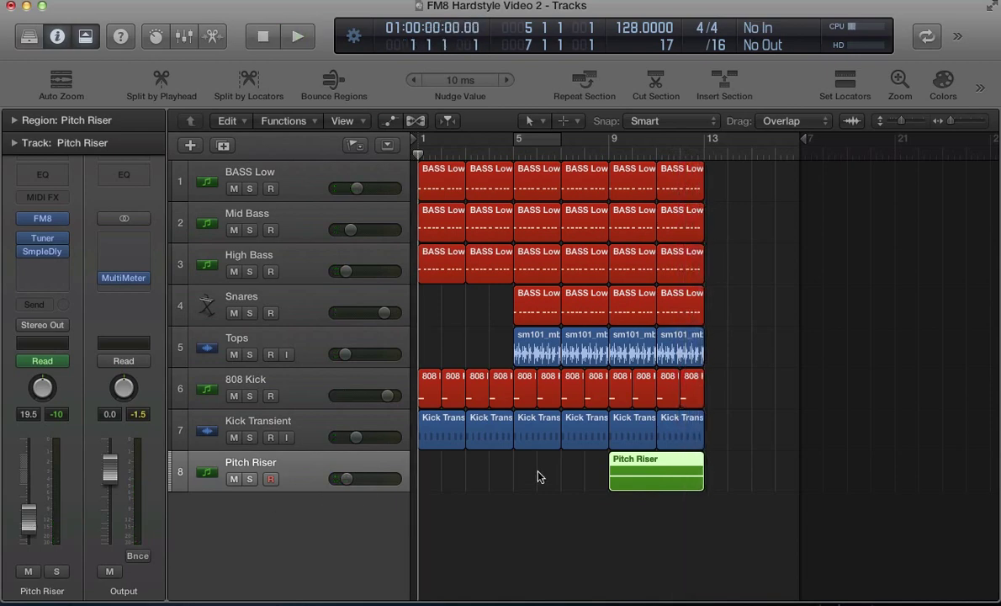